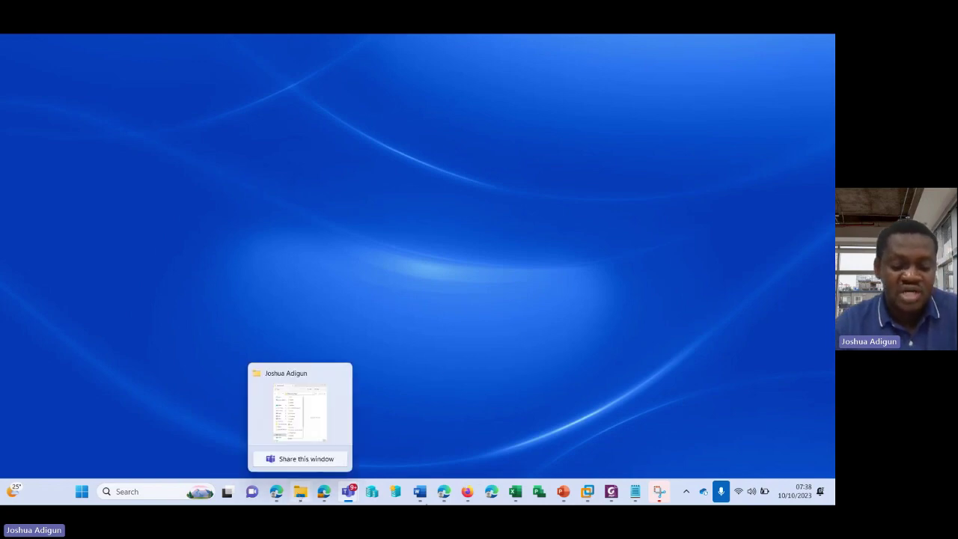
Step: Browse in File Explorer from This PC through the OS (C:) drive and Users to the personal profile folder
{"action": "left_click", "coordinate": [300, 492]}
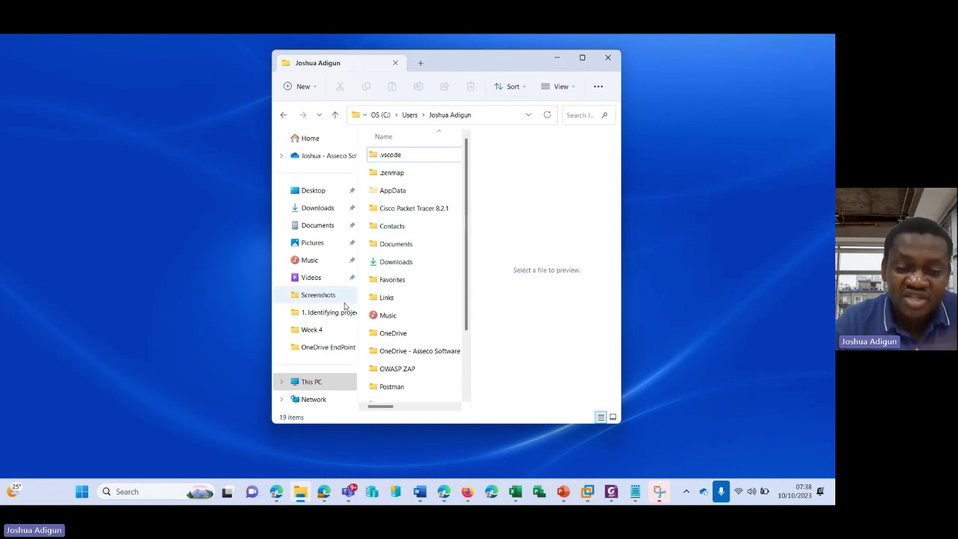
{"action": "left_click", "coordinate": [316, 383]}
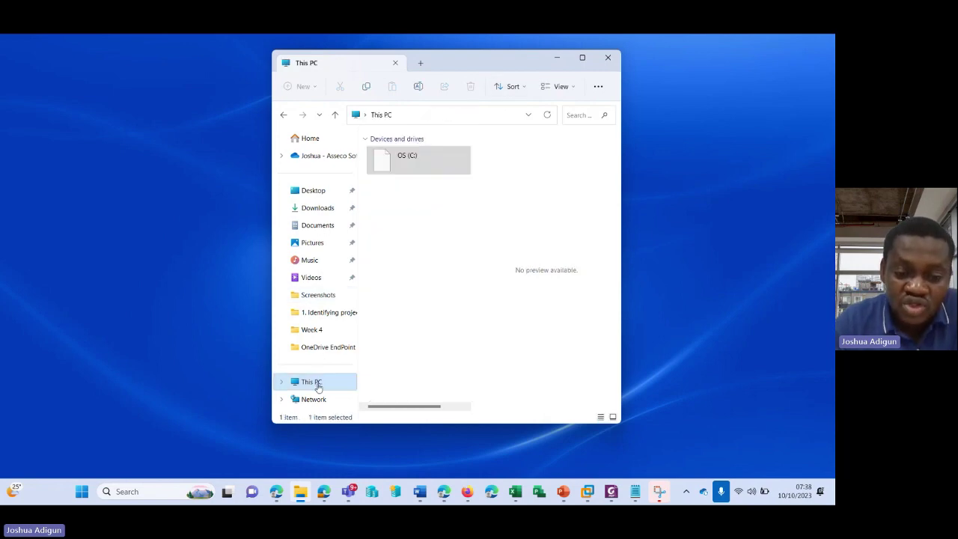
{"action": "double_click", "coordinate": [407, 166]}
{"action": "scroll", "coordinate": [400, 350], "scroll_direction": "down", "scroll_amount": 1}
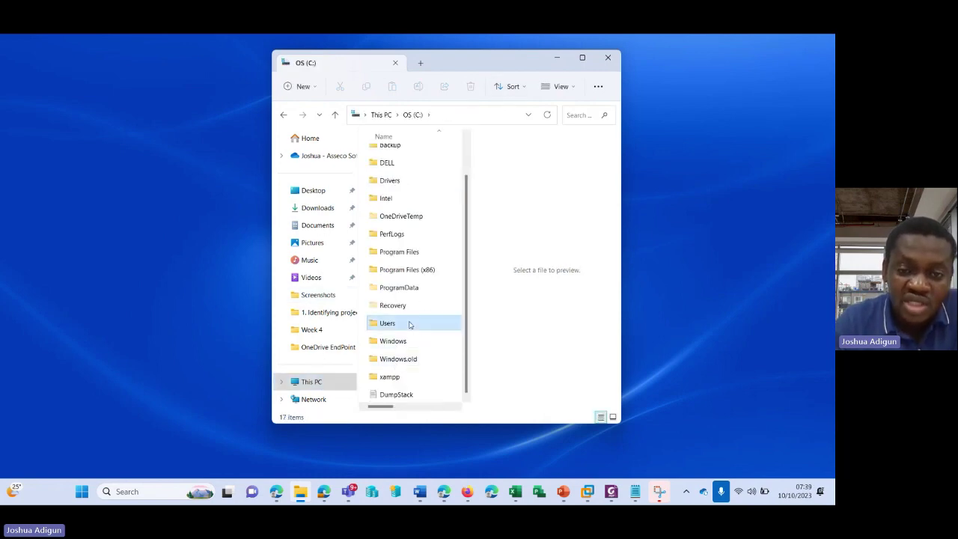
{"action": "double_click", "coordinate": [411, 322]}
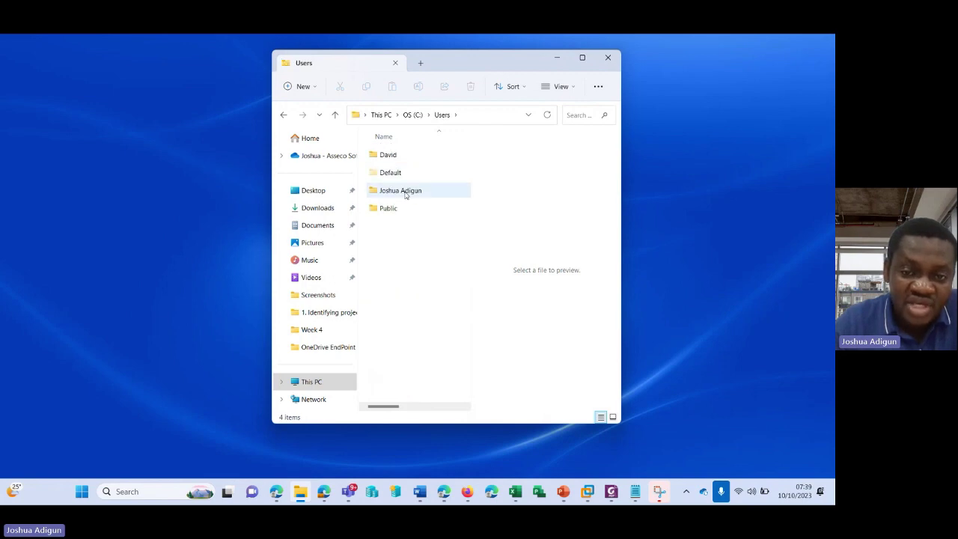
{"action": "double_click", "coordinate": [404, 192]}
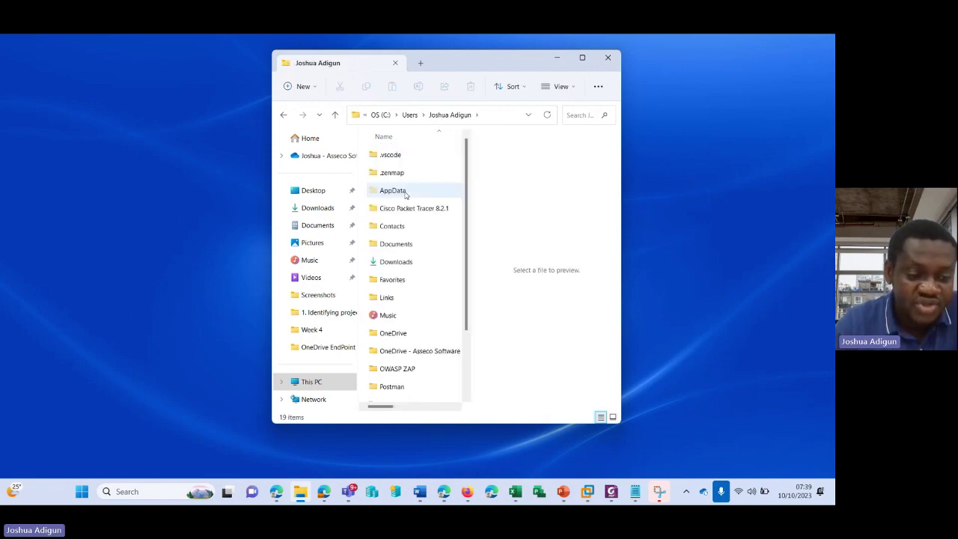
Step: Open the AppData\Local\Microsoft\Windows folder inside the personal profile folder
{"action": "double_click", "coordinate": [410, 192]}
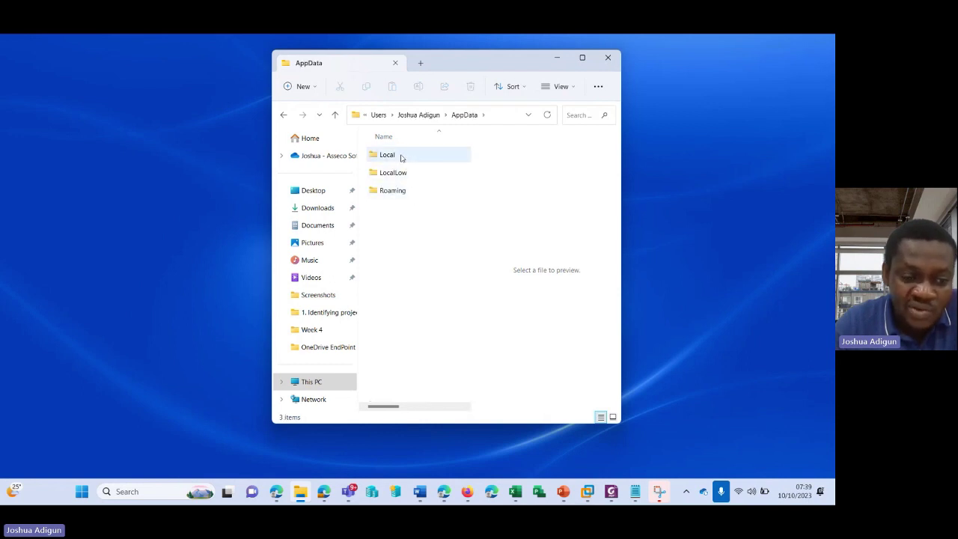
{"action": "double_click", "coordinate": [402, 157]}
{"action": "scroll", "coordinate": [399, 299], "scroll_direction": "down", "scroll_amount": 4}
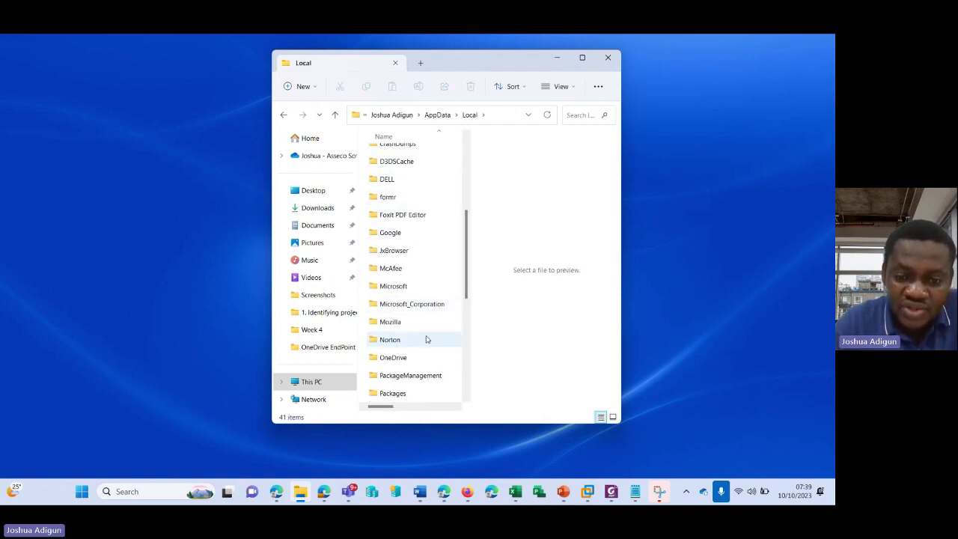
{"action": "double_click", "coordinate": [403, 286]}
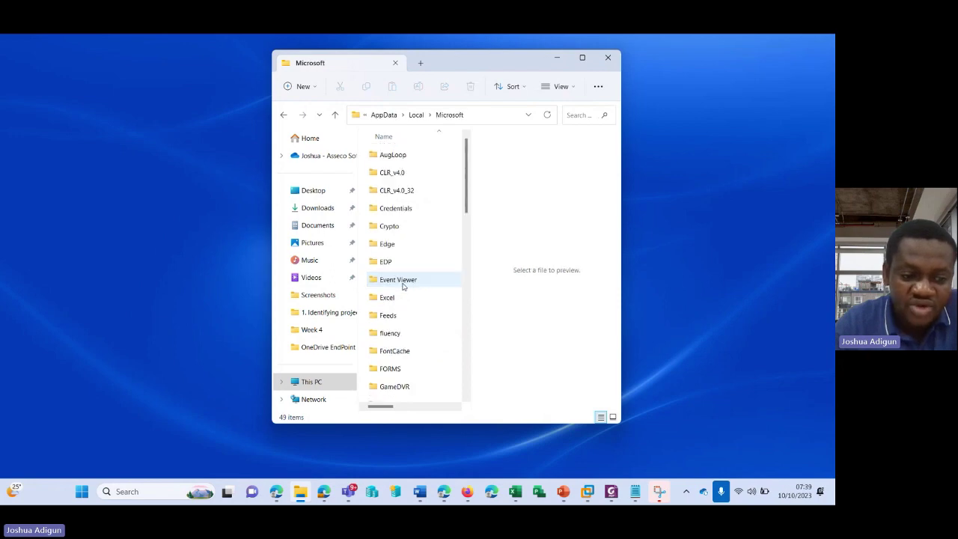
{"action": "scroll", "coordinate": [410, 267], "scroll_direction": "down", "scroll_amount": 12}
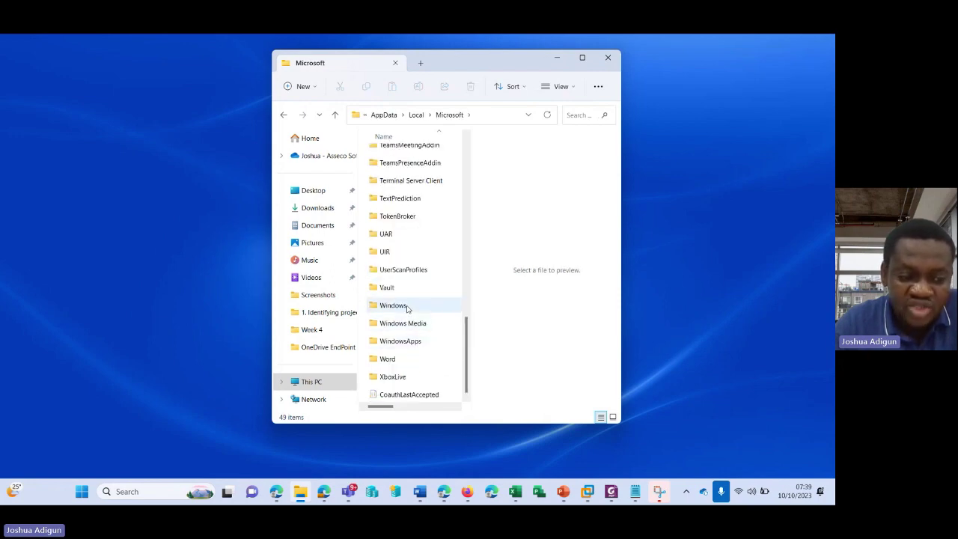
{"action": "double_click", "coordinate": [406, 306]}
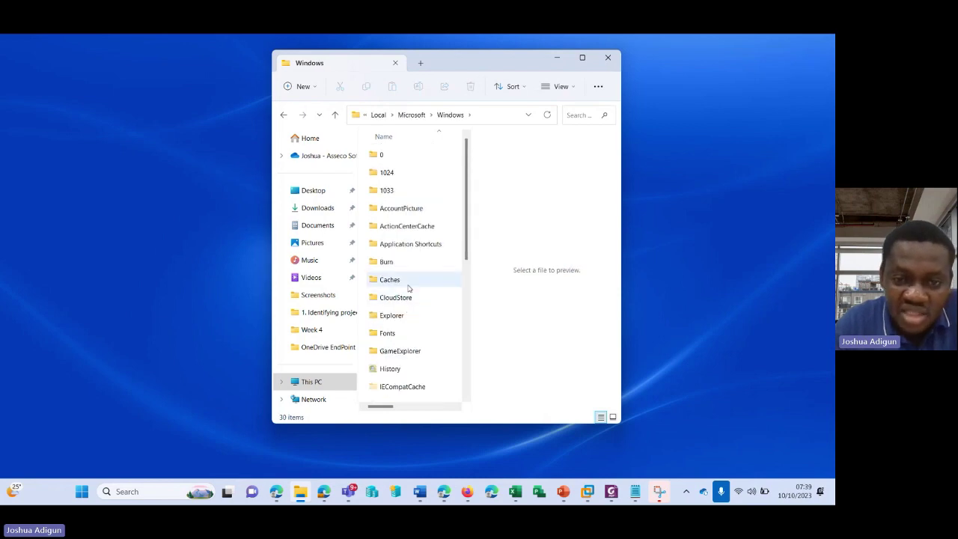
Step: Examine the subfolders of the Windows folder, including Caches, and check which hidden-item and pane display options are enabled
{"action": "scroll", "coordinate": [408, 285], "scroll_direction": "down", "scroll_amount": 3}
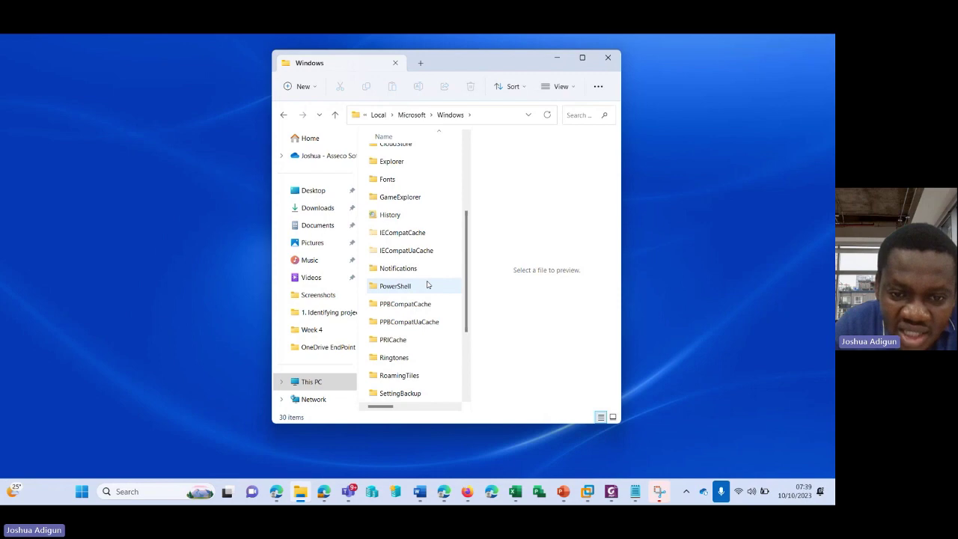
{"action": "scroll", "coordinate": [427, 284], "scroll_direction": "down", "scroll_amount": 1}
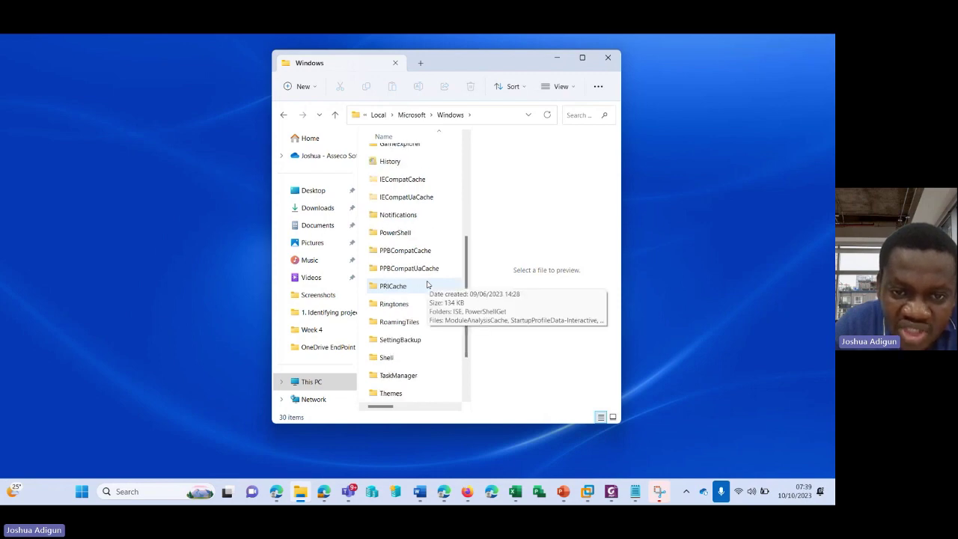
{"action": "scroll", "coordinate": [428, 284], "scroll_direction": "down", "scroll_amount": 2}
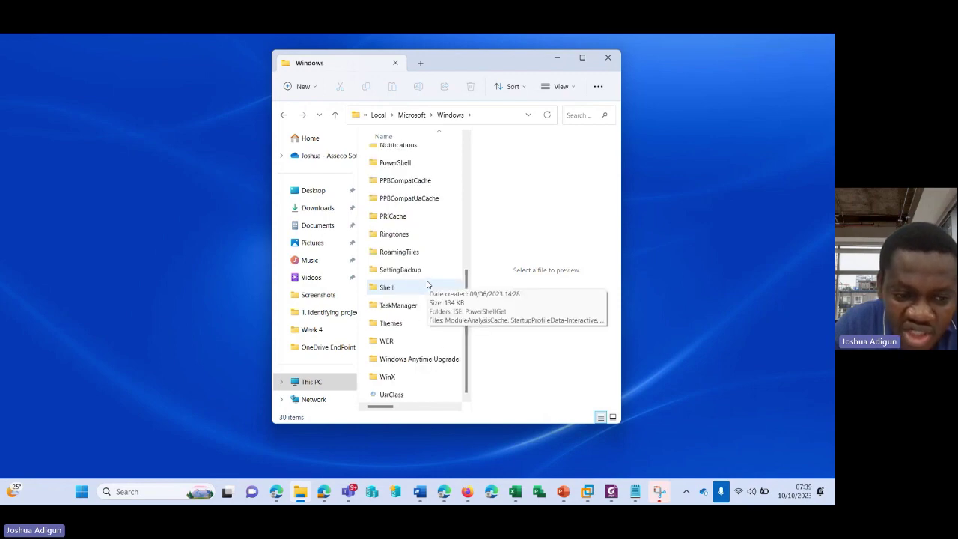
{"action": "scroll", "coordinate": [428, 284], "scroll_direction": "up", "scroll_amount": 6}
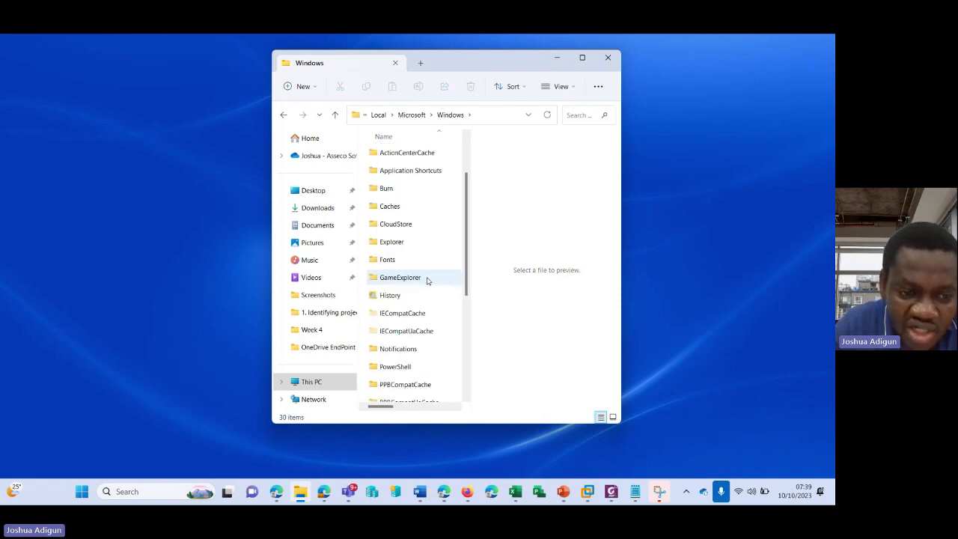
{"action": "left_click", "coordinate": [569, 89]}
{"action": "mouse_move", "coordinate": [581, 272]}
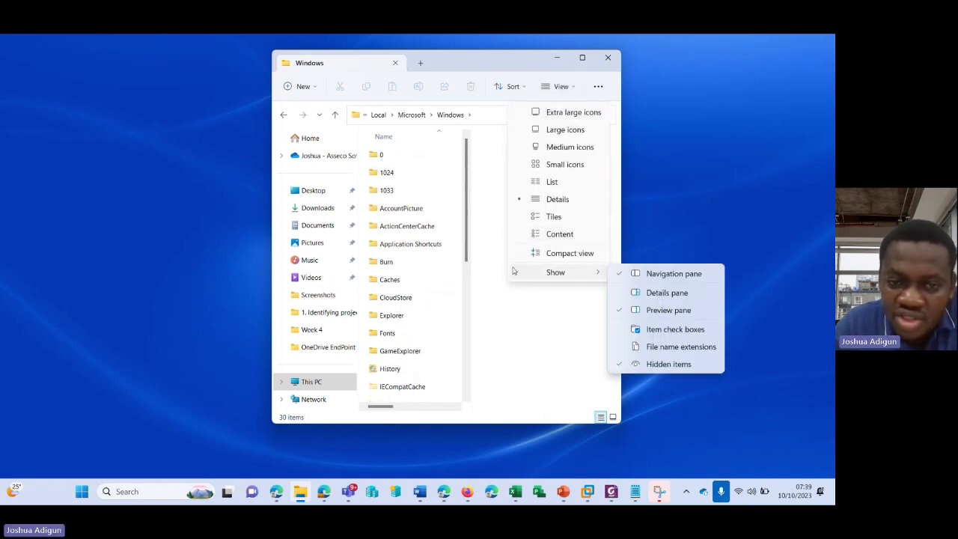
{"action": "left_click", "coordinate": [420, 279]}
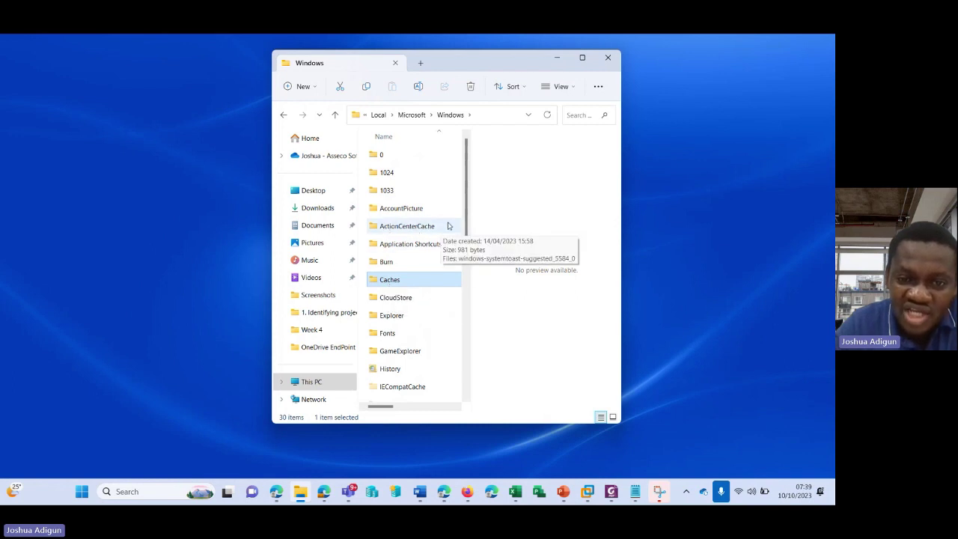
{"action": "scroll", "coordinate": [448, 226], "scroll_direction": "down", "scroll_amount": 3}
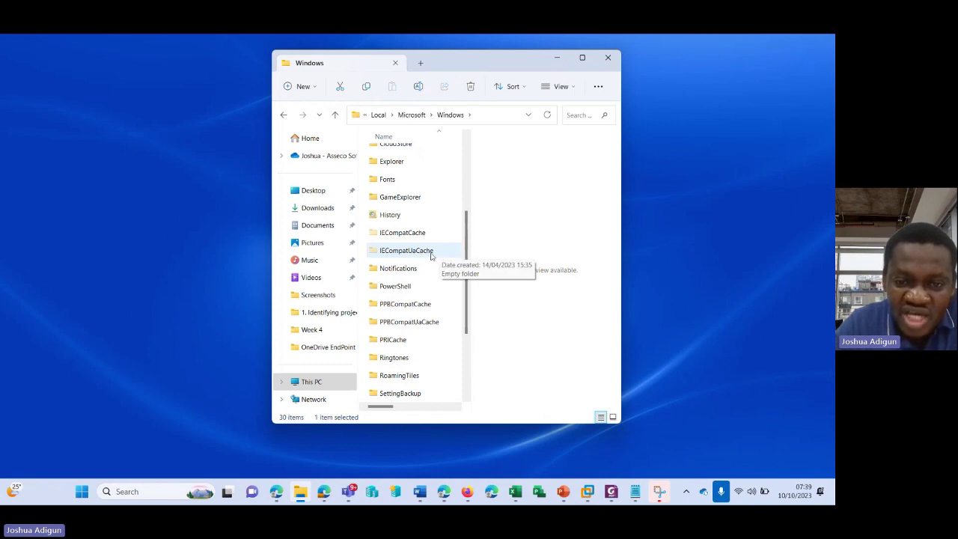
{"action": "scroll", "coordinate": [426, 235], "scroll_direction": "down", "scroll_amount": 3}
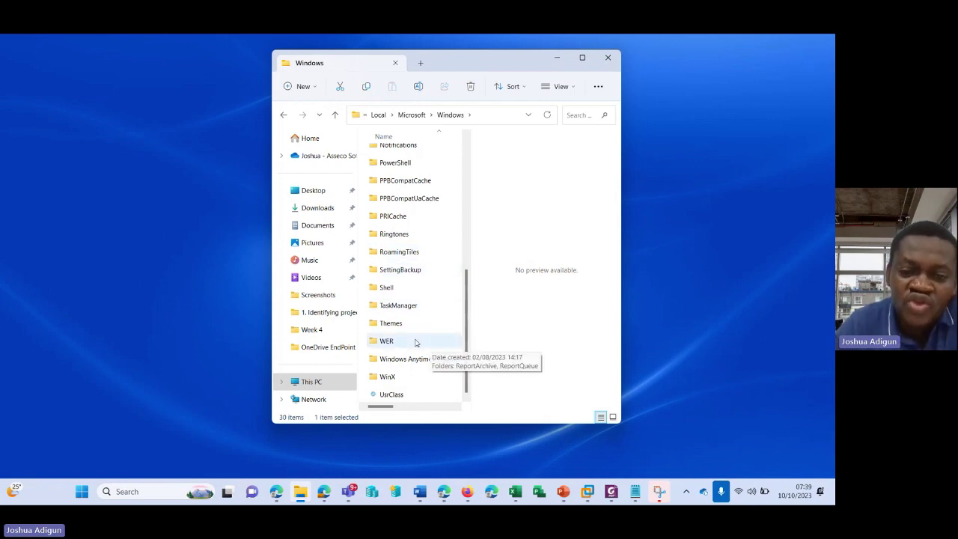
{"action": "scroll", "coordinate": [416, 342], "scroll_direction": "up", "scroll_amount": 6}
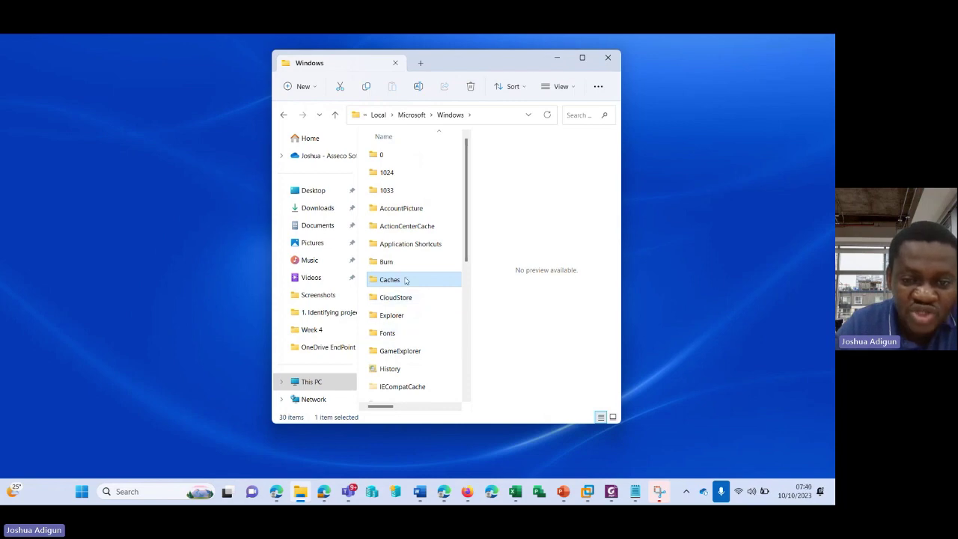
{"action": "mouse_move", "coordinate": [395, 287]}
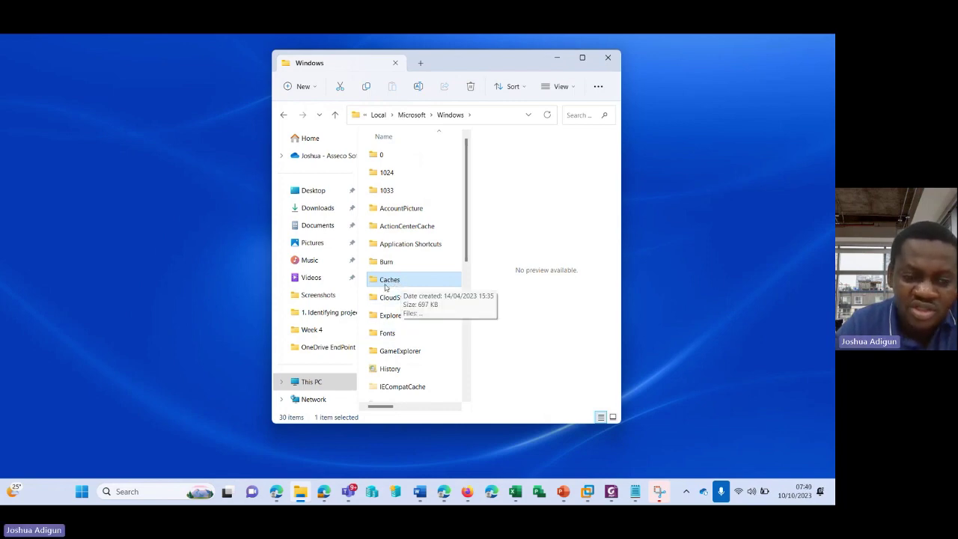
Step: Switch to the Win10 virtual machine in VMware Workstation and minimize its BigFix Support Center window
{"action": "mouse_move", "coordinate": [587, 492]}
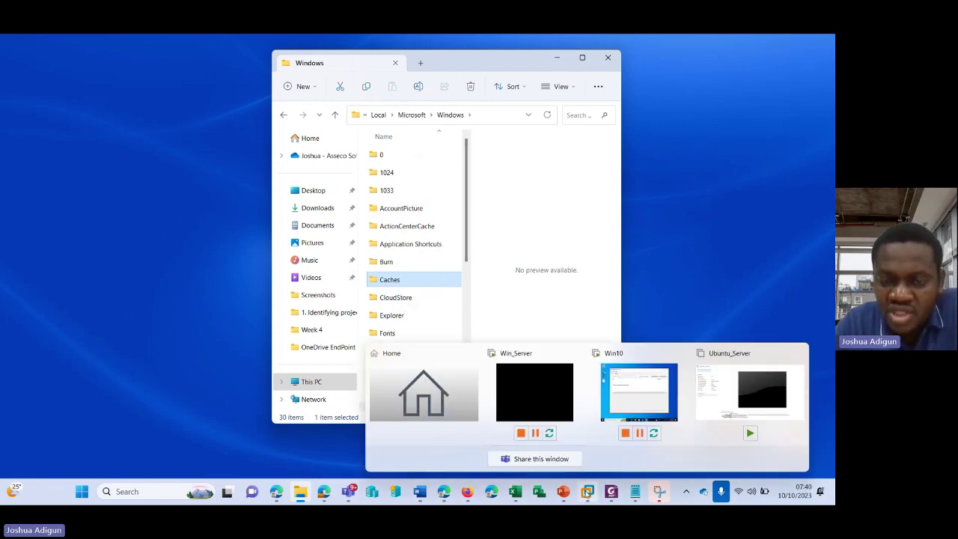
{"action": "left_click", "coordinate": [642, 397]}
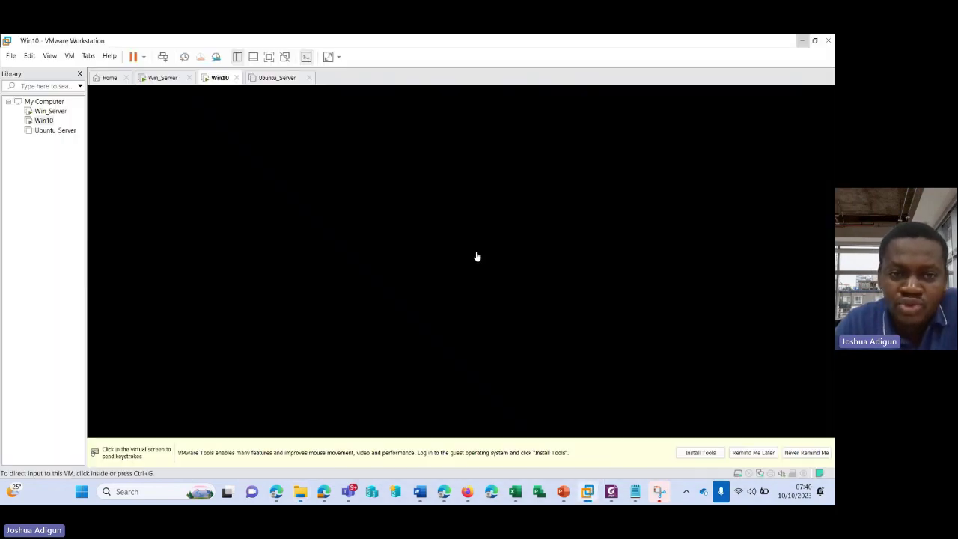
{"action": "left_click", "coordinate": [227, 103]}
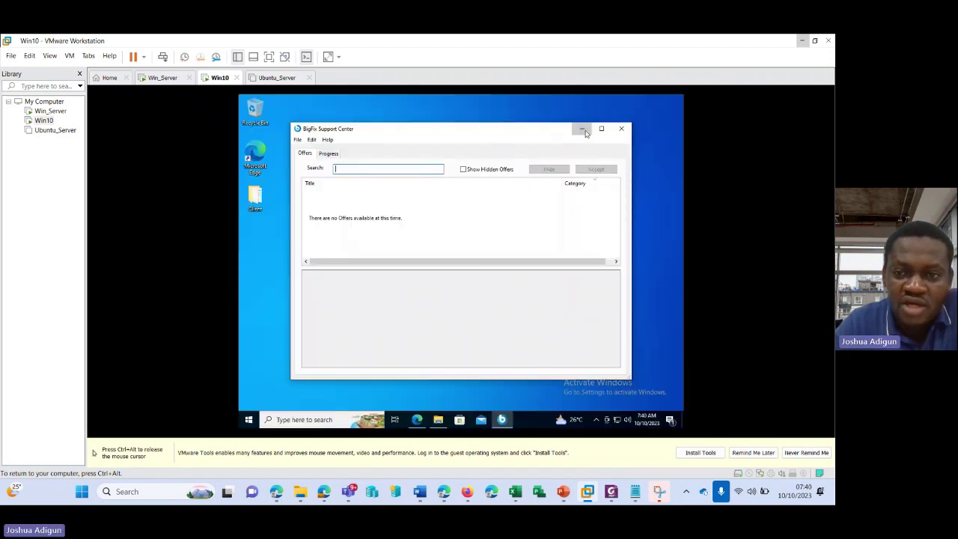
{"action": "left_click", "coordinate": [582, 128]}
{"action": "left_click", "coordinate": [453, 299]}
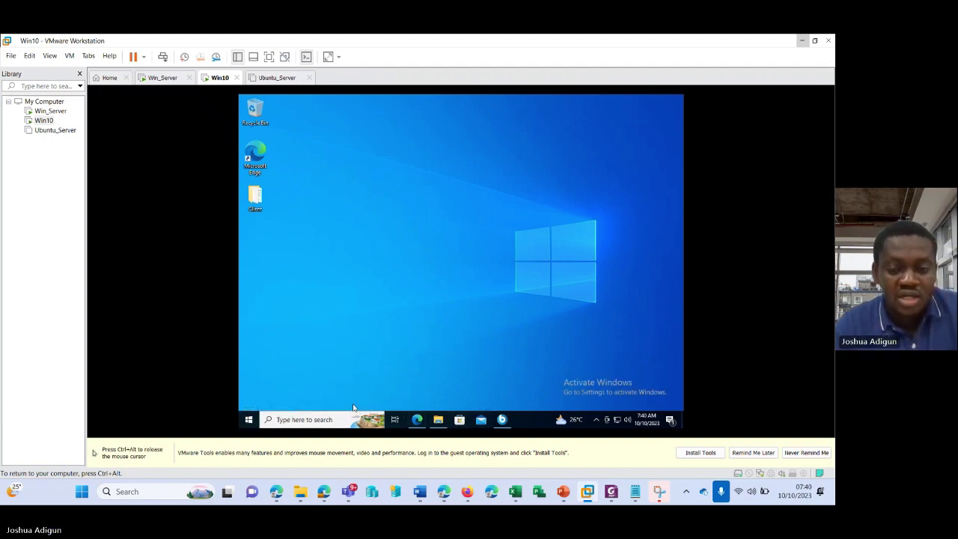
Step: Open File Explorer in the virtual machine and browse to the Win10 profile folder under Local Disk (C:)\Users
{"action": "left_click", "coordinate": [438, 419]}
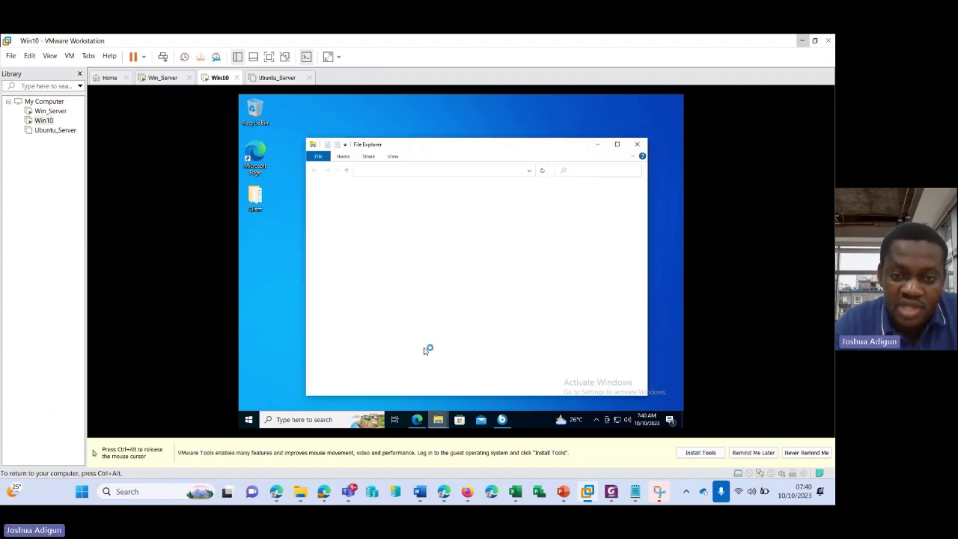
{"action": "left_click", "coordinate": [335, 282]}
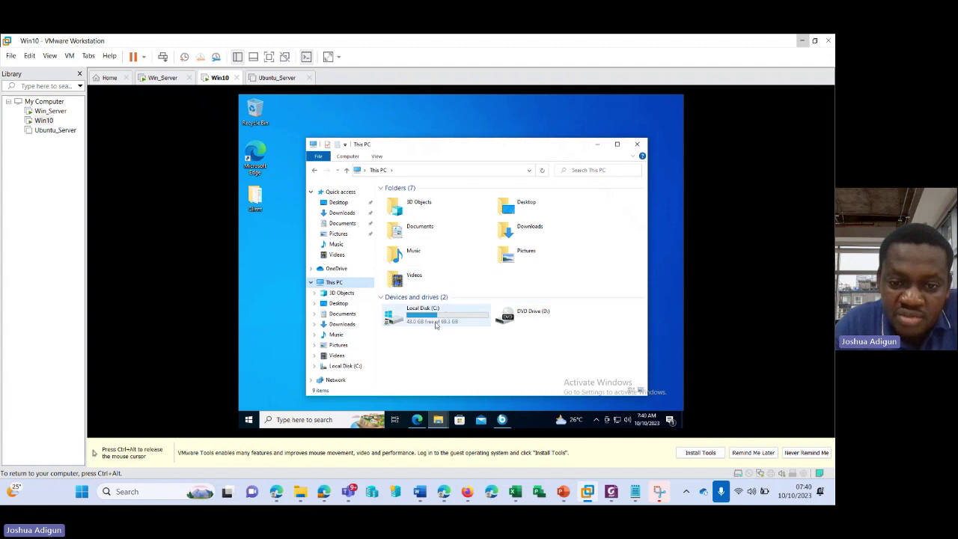
{"action": "left_click", "coordinate": [435, 321]}
{"action": "double_click", "coordinate": [435, 322]}
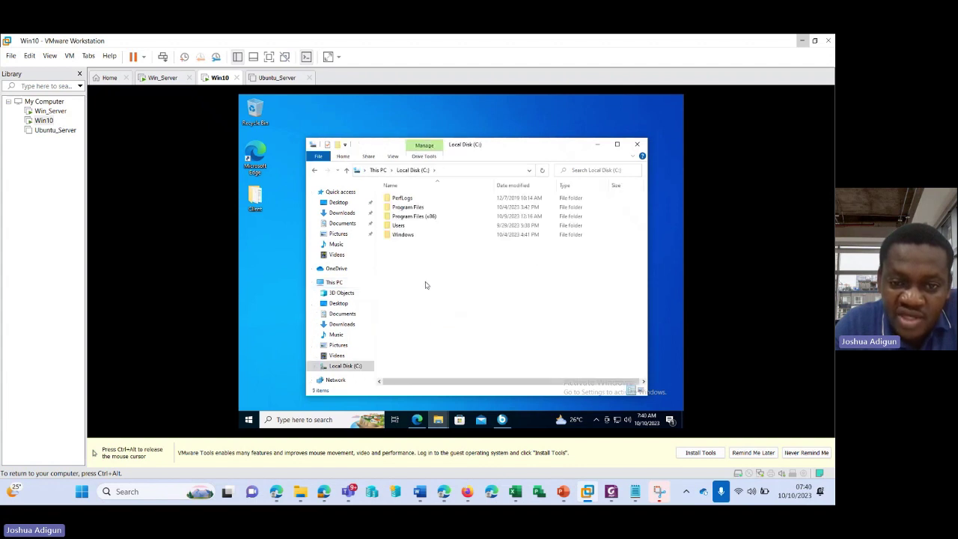
{"action": "double_click", "coordinate": [415, 225]}
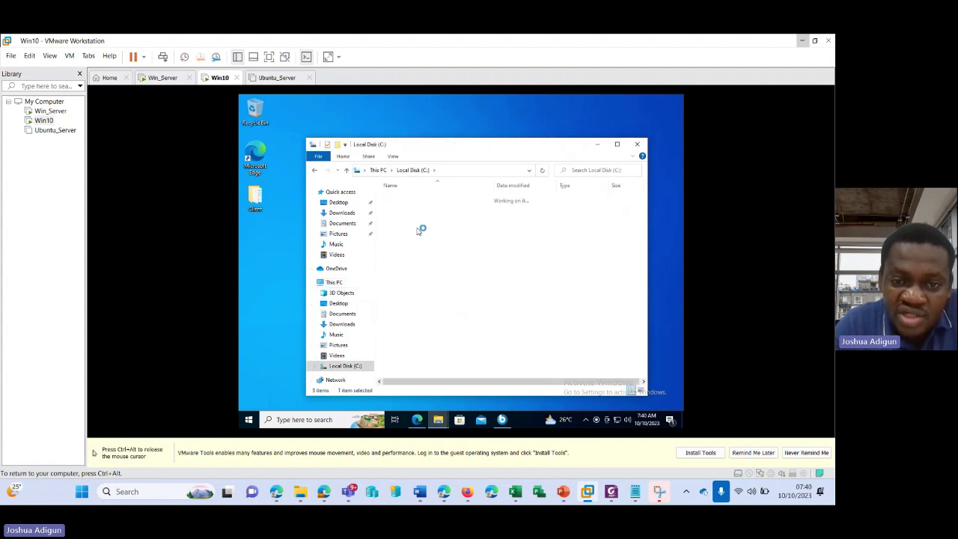
{"action": "double_click", "coordinate": [412, 209]}
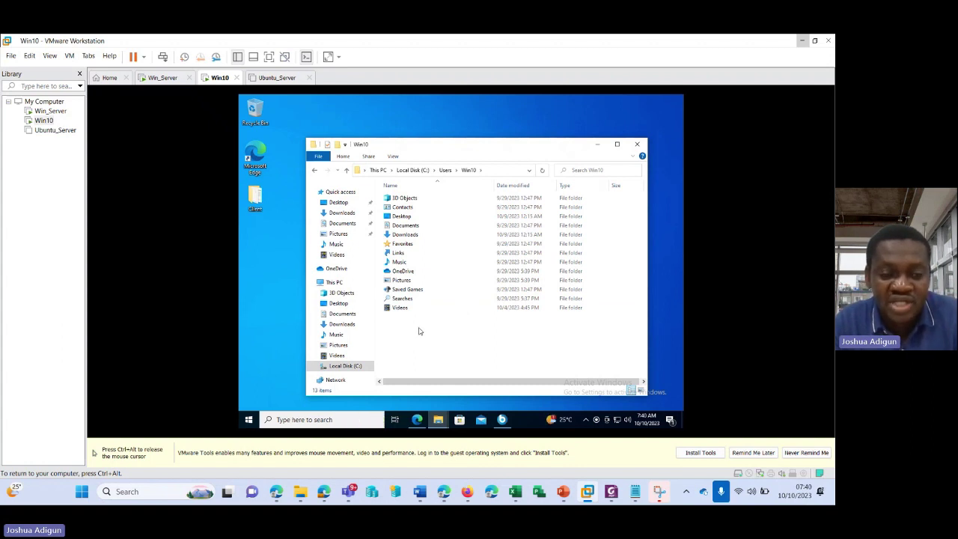
Step: Turn on the display of hidden items in the Win10 profile folder
{"action": "key", "text": "alt"}
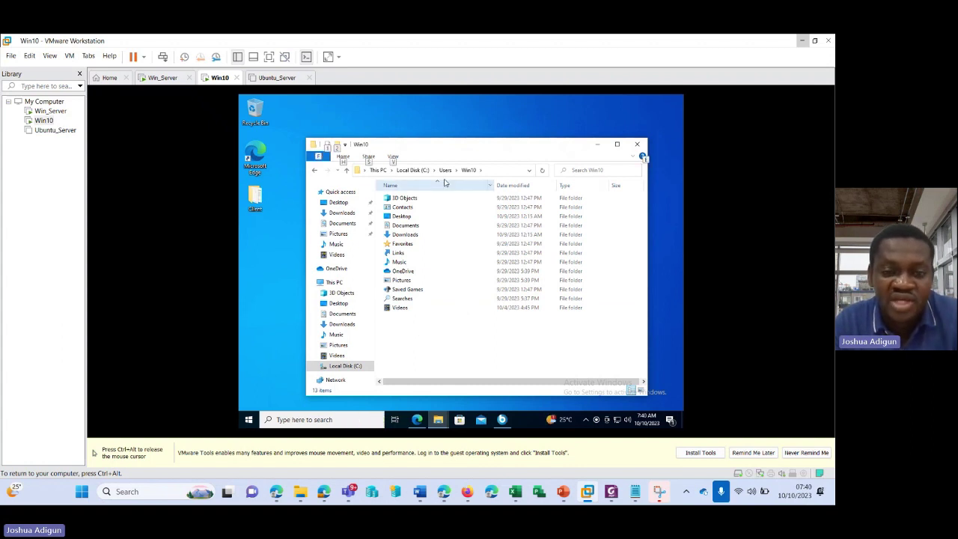
{"action": "key", "text": "alt"}
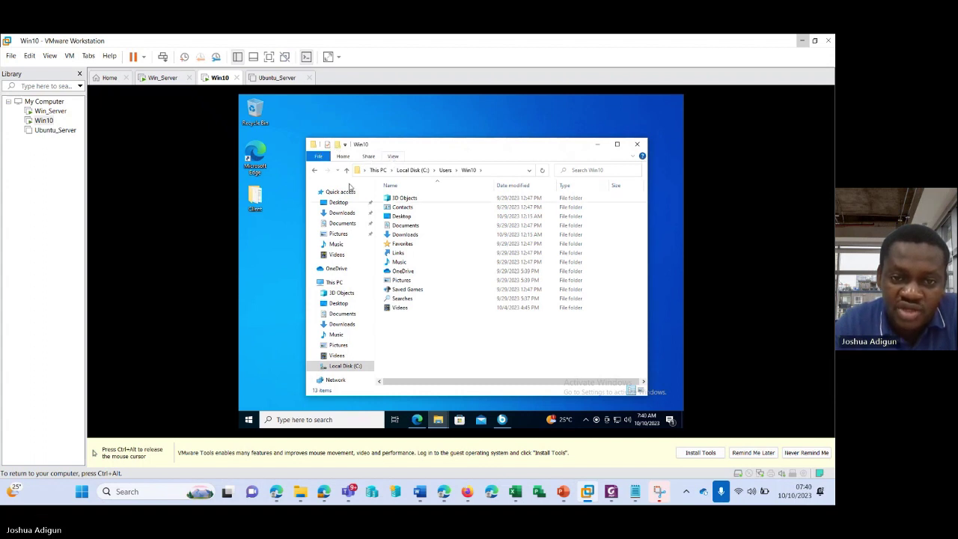
{"action": "left_click", "coordinate": [389, 157]}
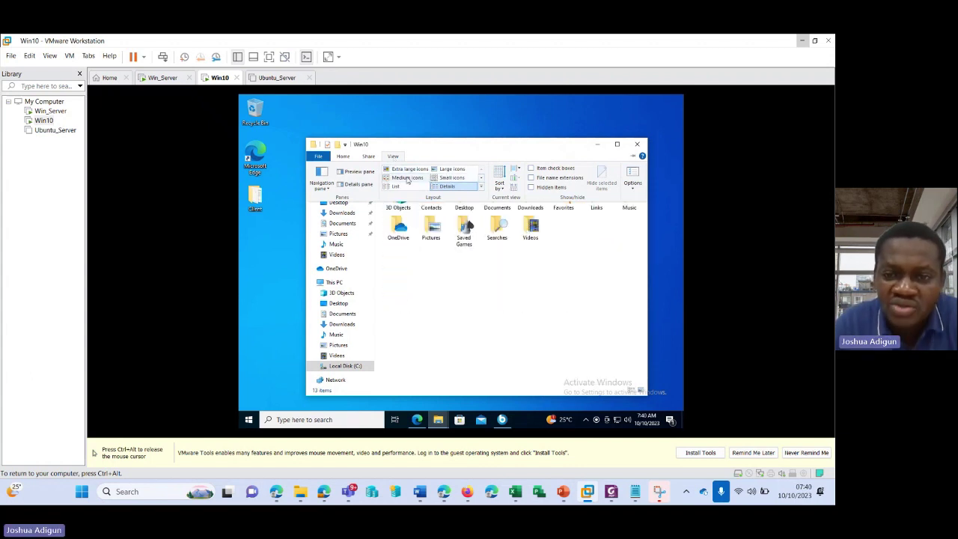
{"action": "left_click", "coordinate": [531, 188]}
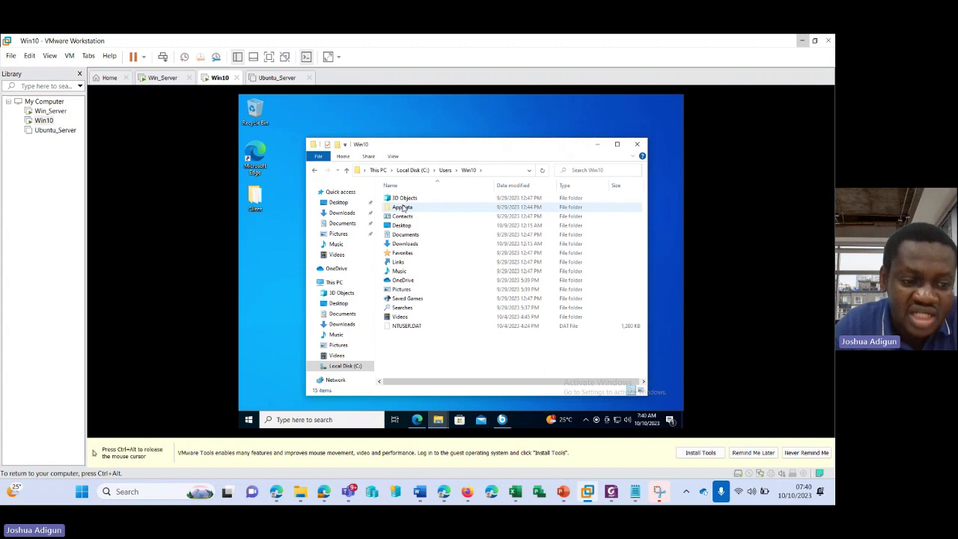
Step: Browse from the Win10 profile folder to AppData\Local\Microsoft\Windows\Caches
{"action": "double_click", "coordinate": [402, 207]}
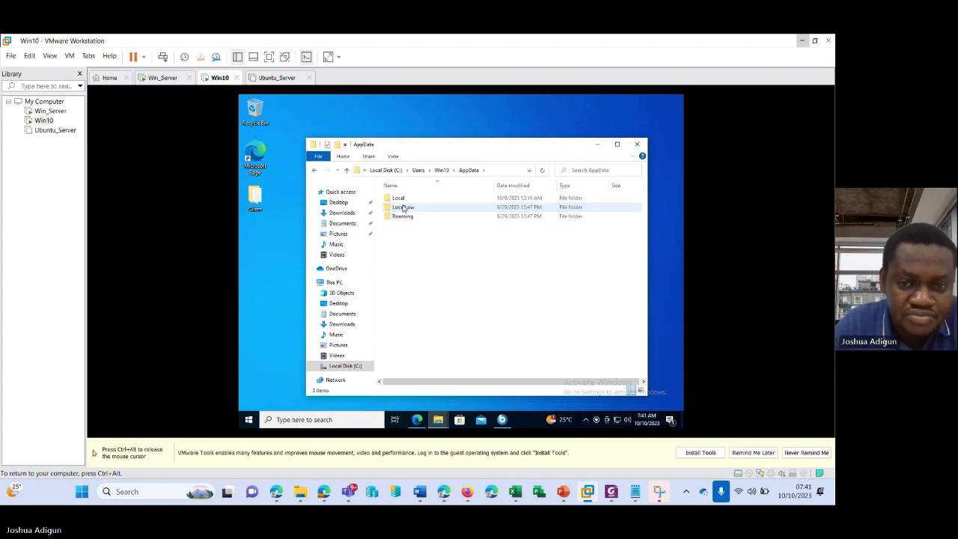
{"action": "double_click", "coordinate": [400, 199]}
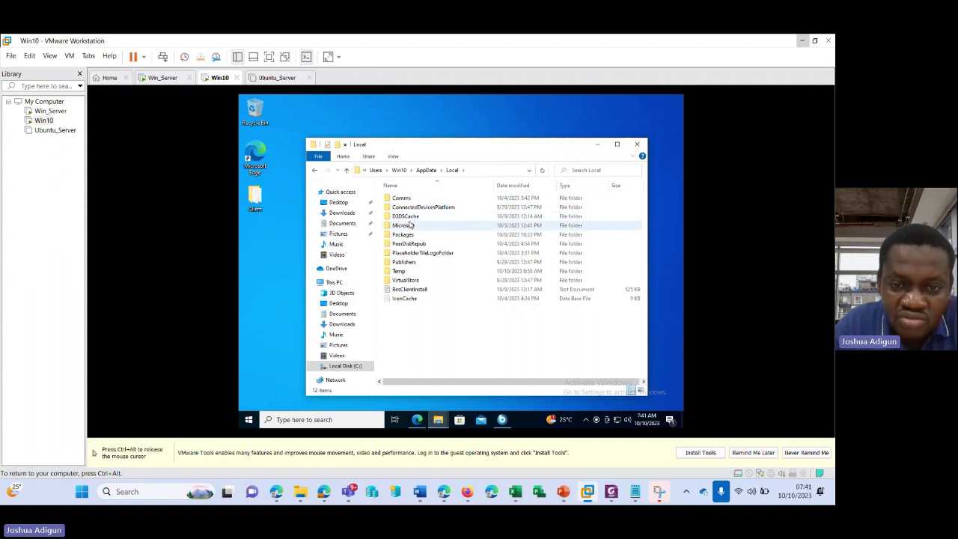
{"action": "double_click", "coordinate": [410, 225]}
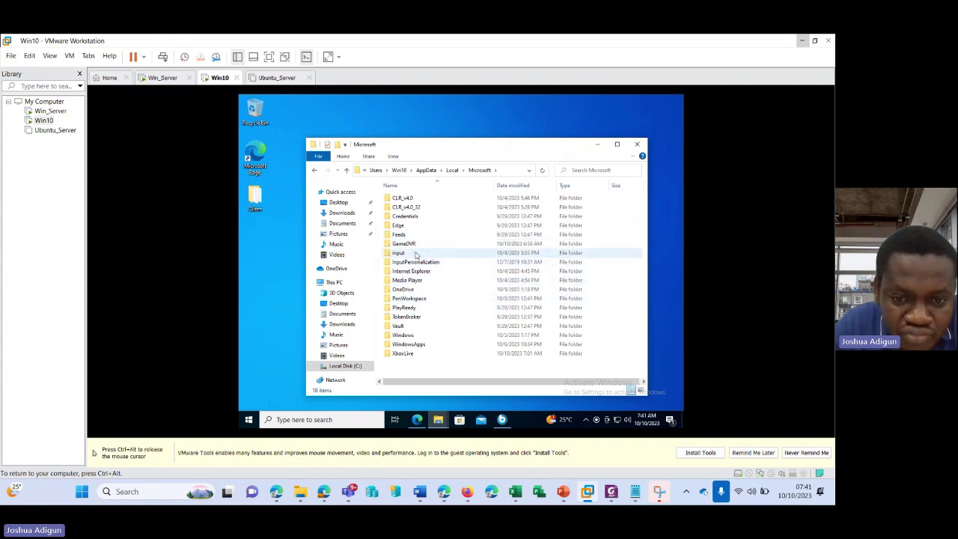
{"action": "double_click", "coordinate": [415, 337]}
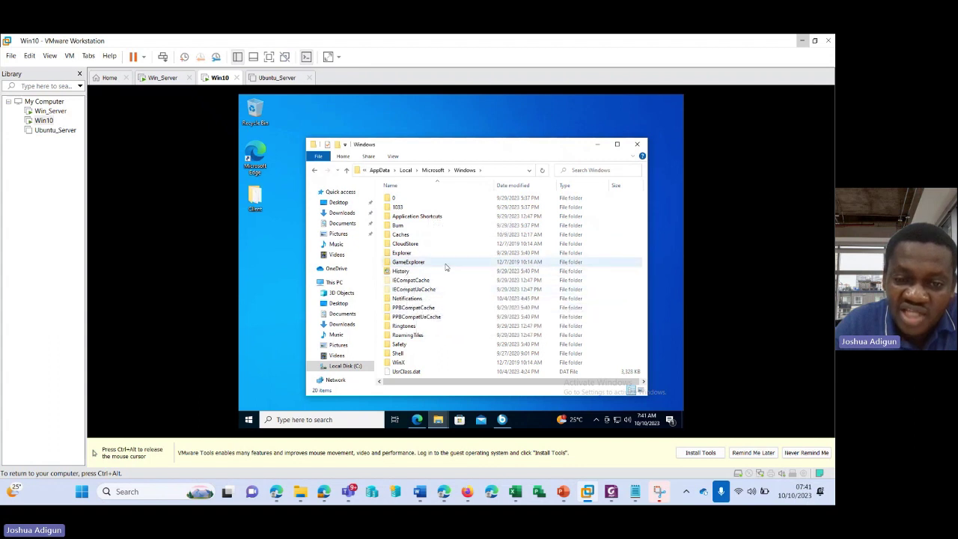
{"action": "double_click", "coordinate": [416, 234]}
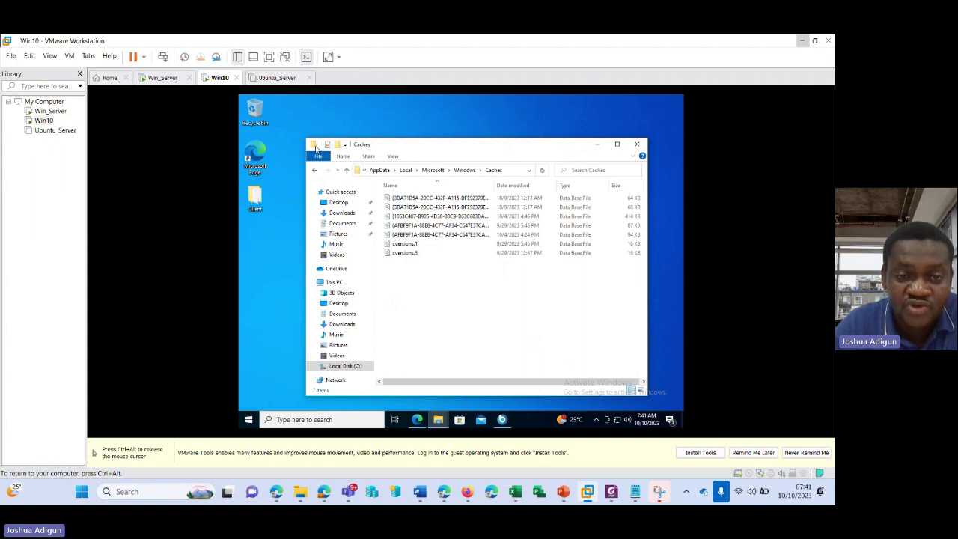
Step: Create a folder named Content.Word in the Caches folder and delete it again
{"action": "left_click", "coordinate": [313, 146]}
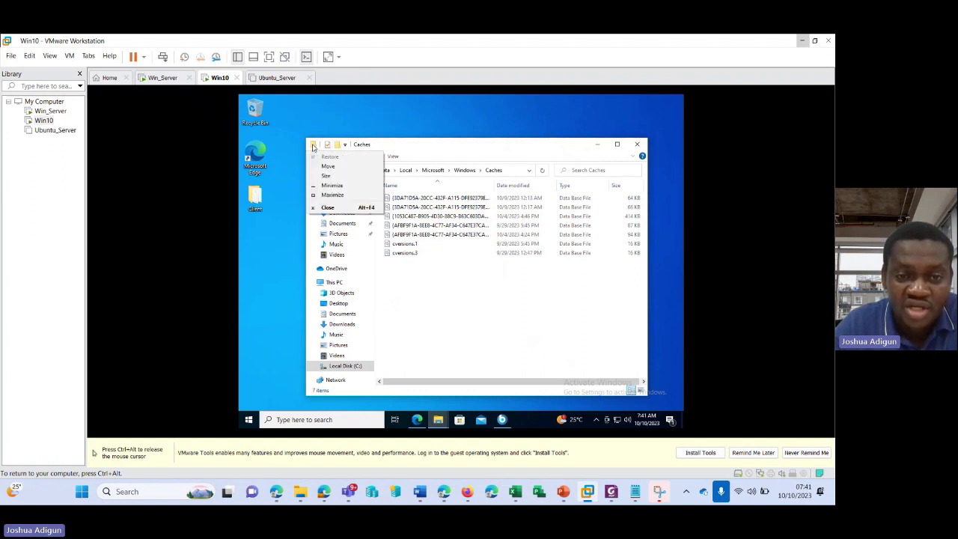
{"action": "left_click", "coordinate": [339, 145]}
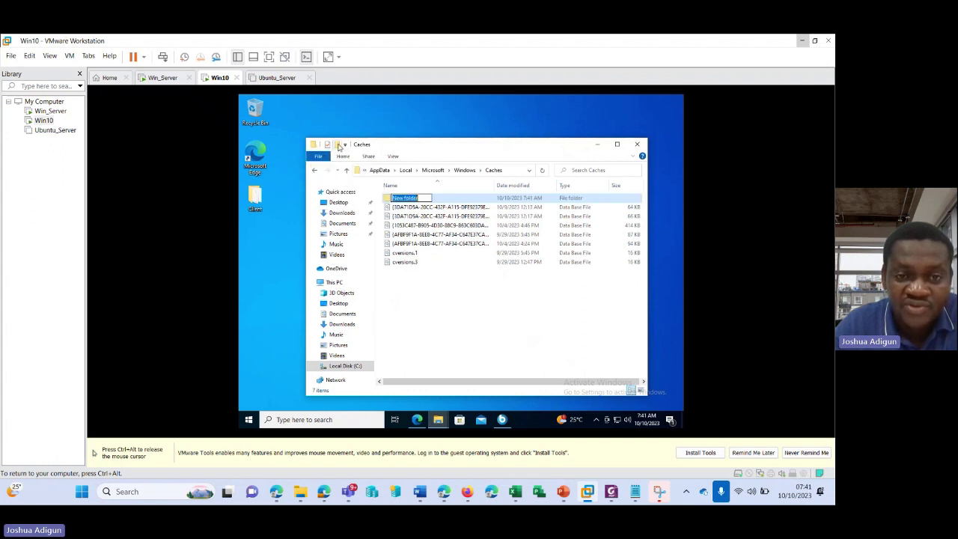
{"action": "type", "text": "Content"}
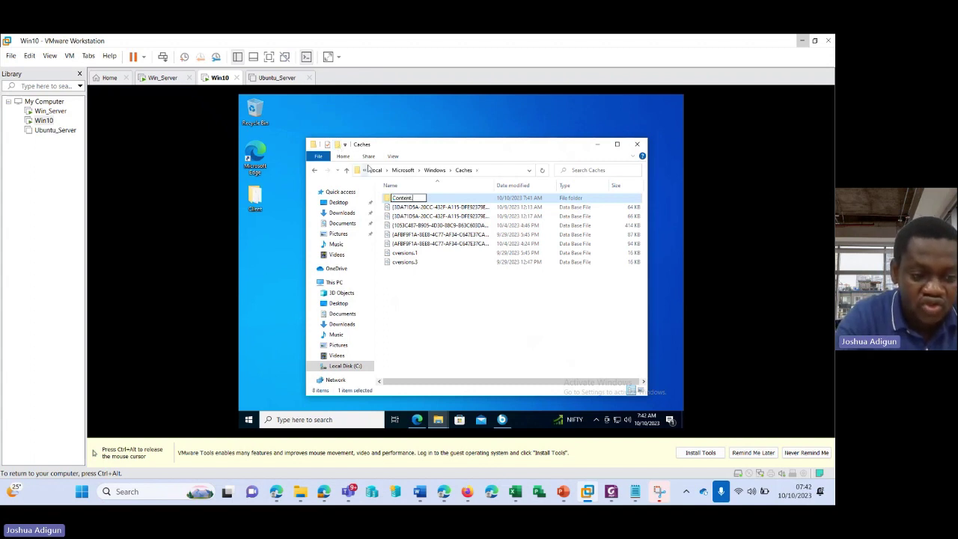
{"action": "type", "text": ".Word"}
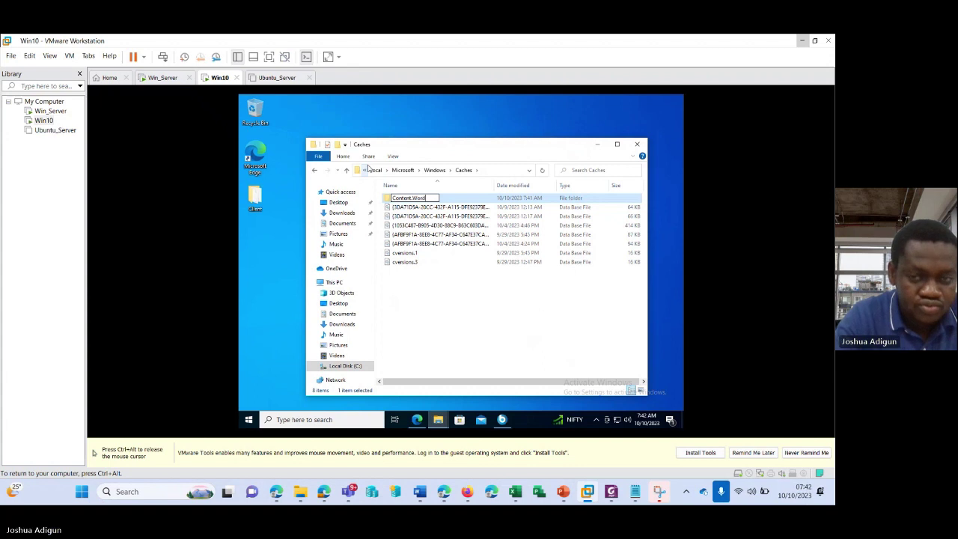
{"action": "key", "text": "Return"}
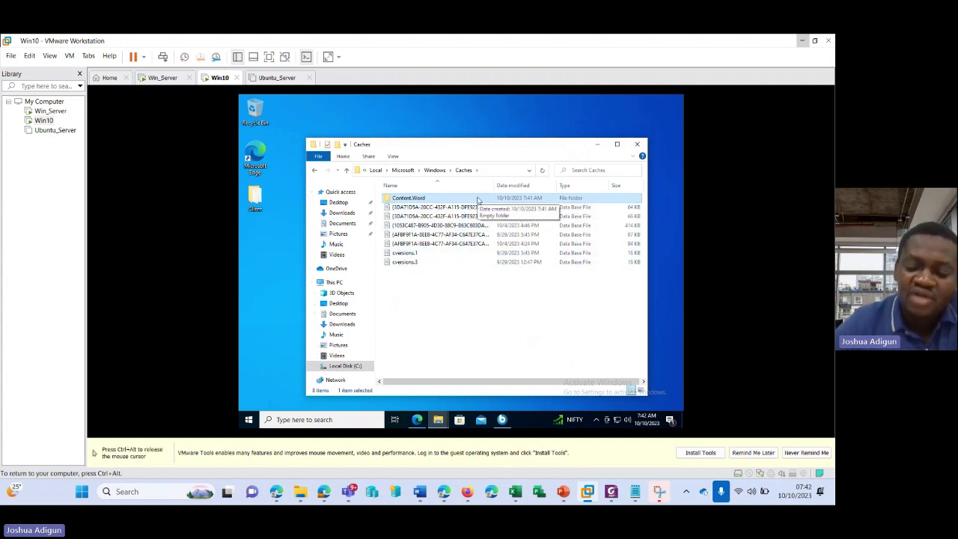
{"action": "key", "text": "Delete"}
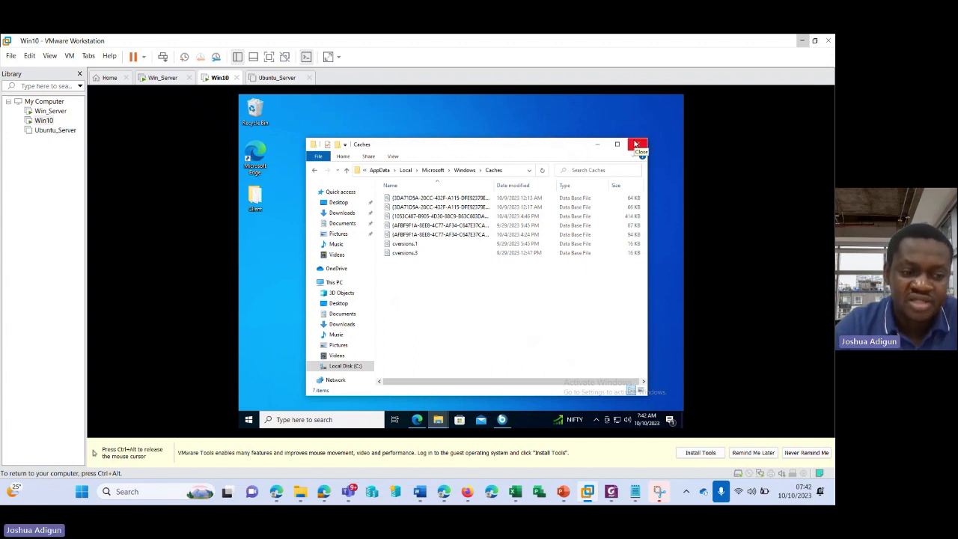
Step: Reopen File Explorer in the virtual machine and turn on its preview pane
{"action": "left_click", "coordinate": [636, 144]}
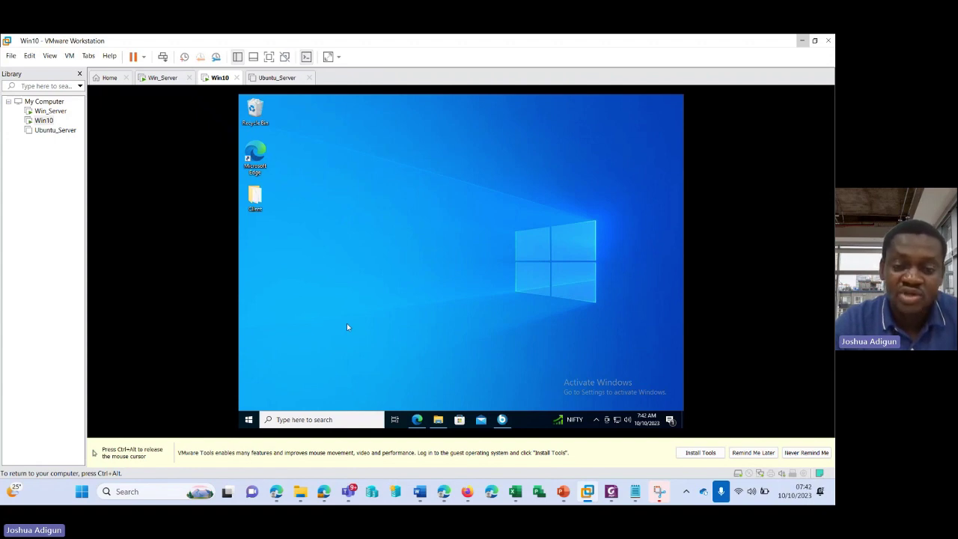
{"action": "key", "text": "super+e"}
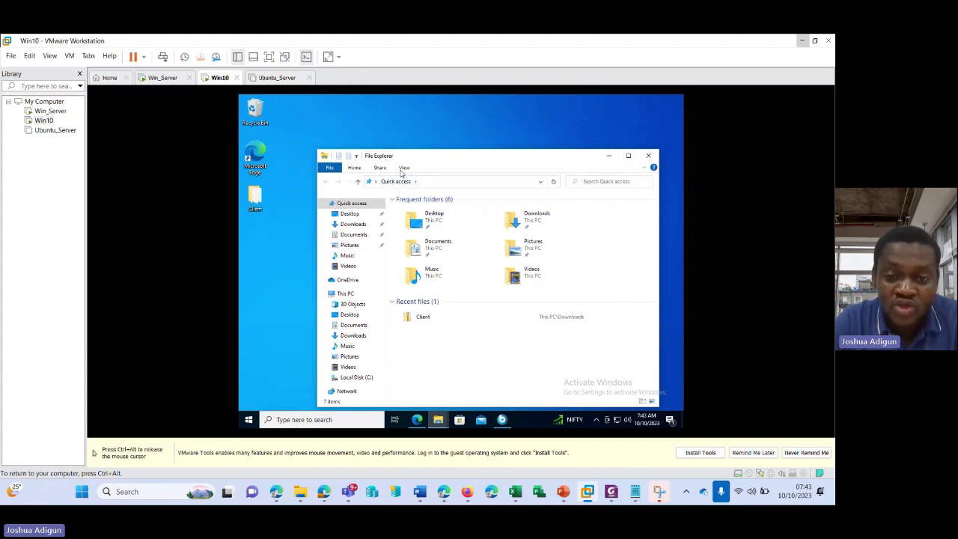
{"action": "key", "text": "alt"}
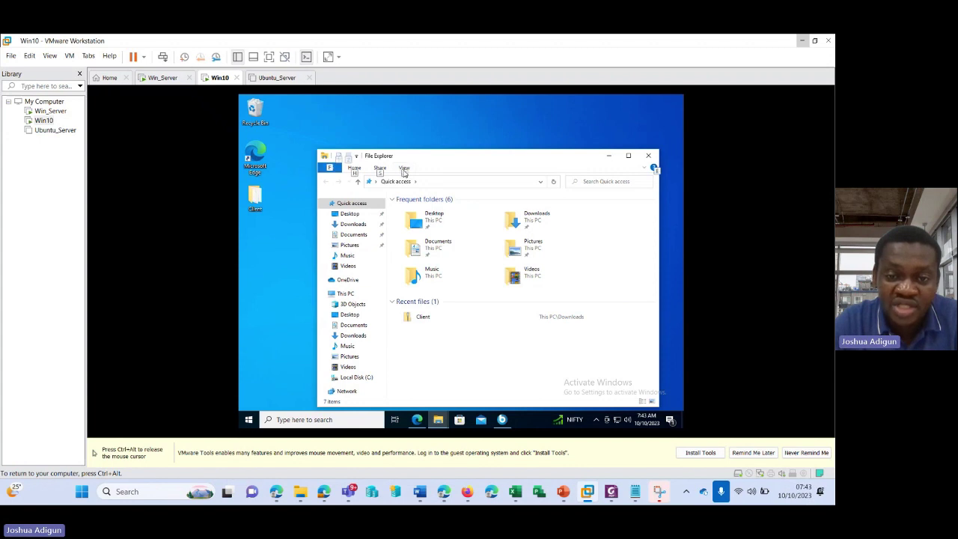
{"action": "left_click", "coordinate": [404, 169]}
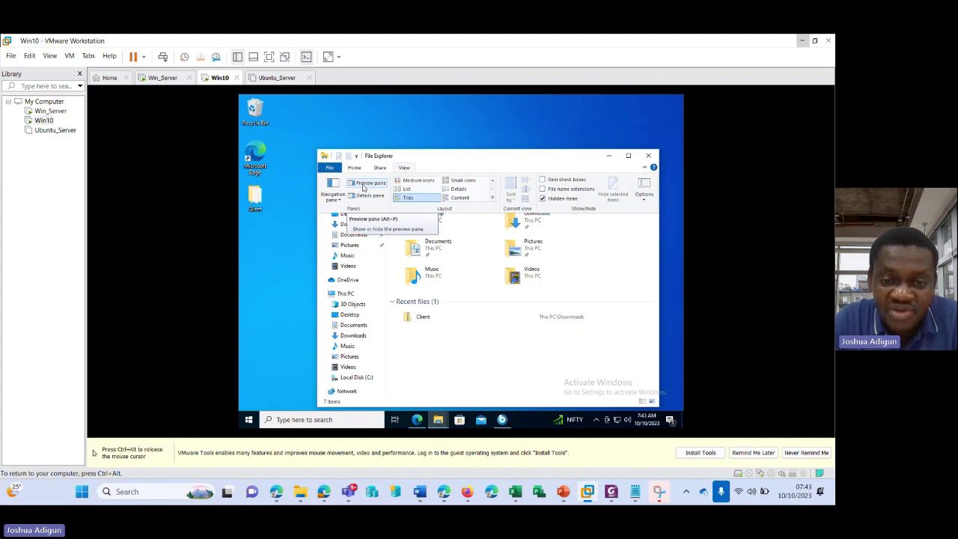
{"action": "left_click", "coordinate": [377, 187]}
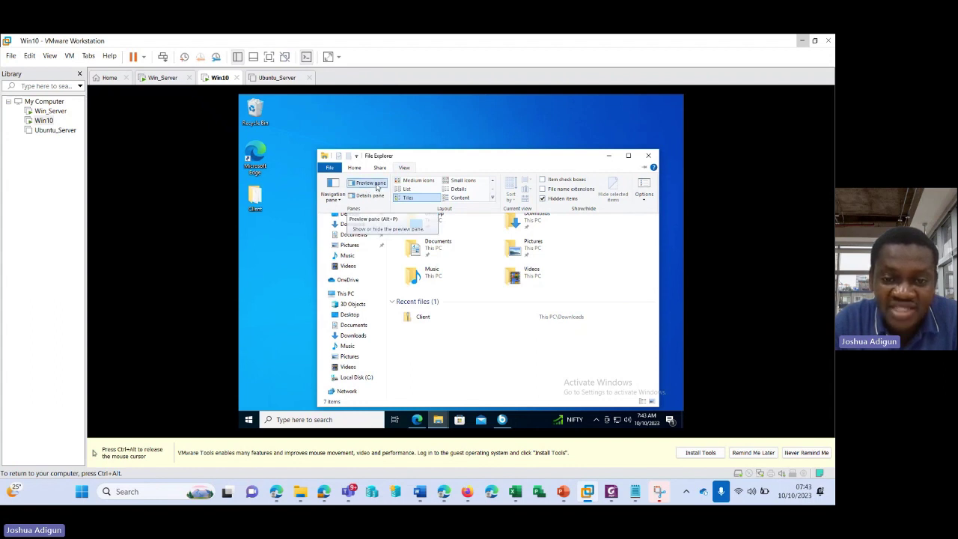
Step: Turn the virtual machine's File Explorer preview pane back off and display the view options again
{"action": "left_click", "coordinate": [404, 167]}
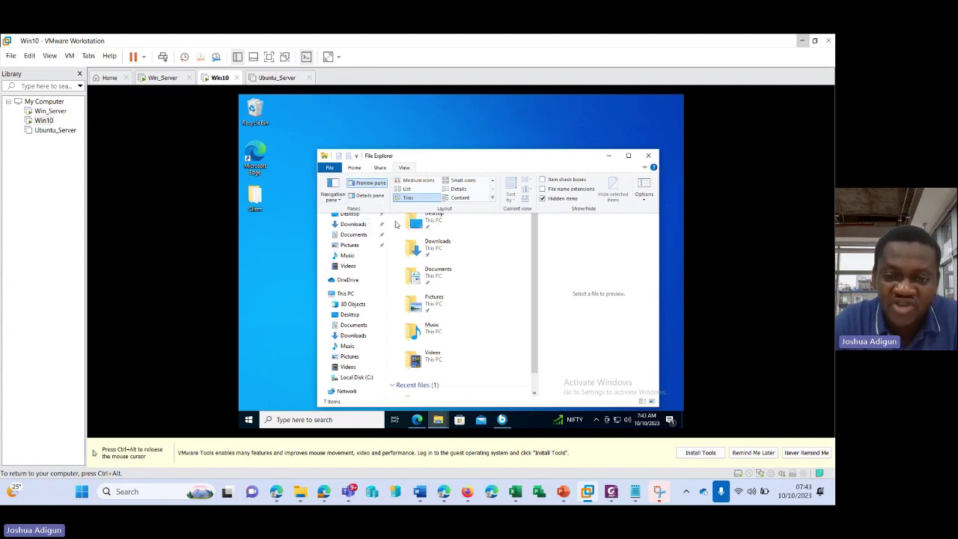
{"action": "left_click", "coordinate": [372, 185]}
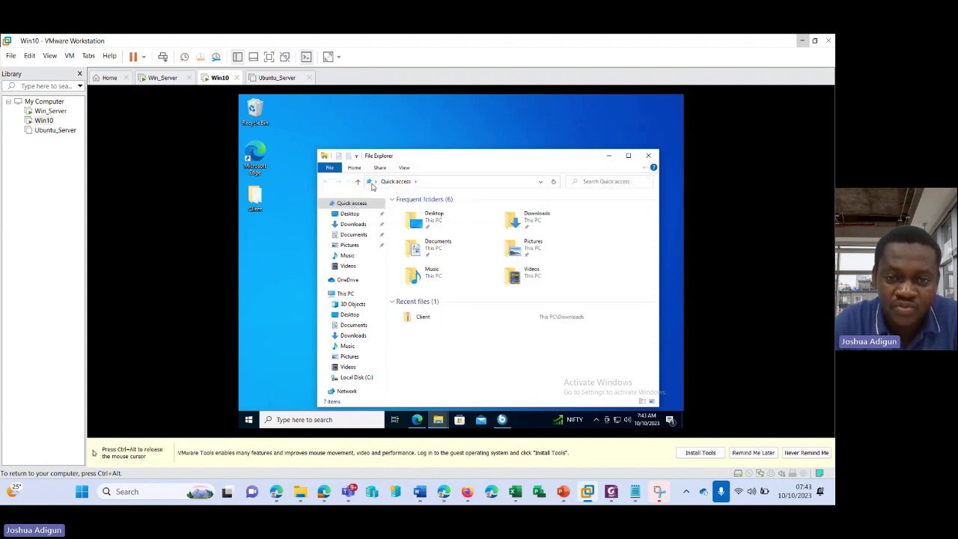
{"action": "left_click", "coordinate": [405, 168]}
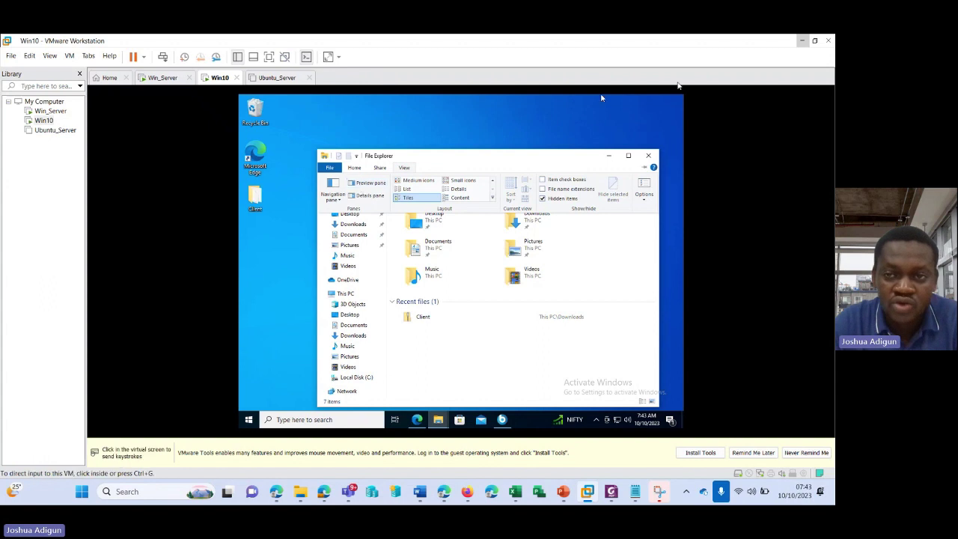
Step: Return to the host's Windows folder window at full size and turn off its preview pane
{"action": "left_click", "coordinate": [802, 40]}
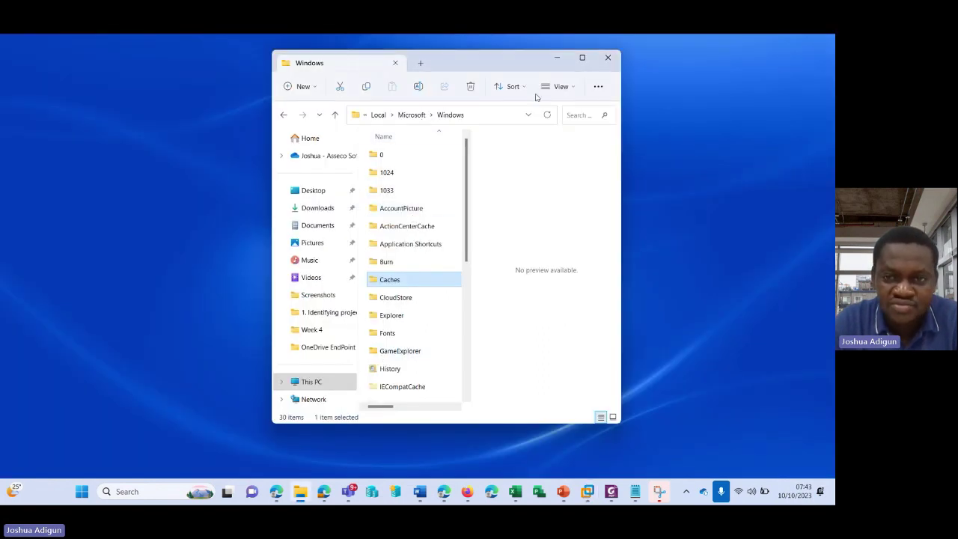
{"action": "left_click", "coordinate": [583, 57]}
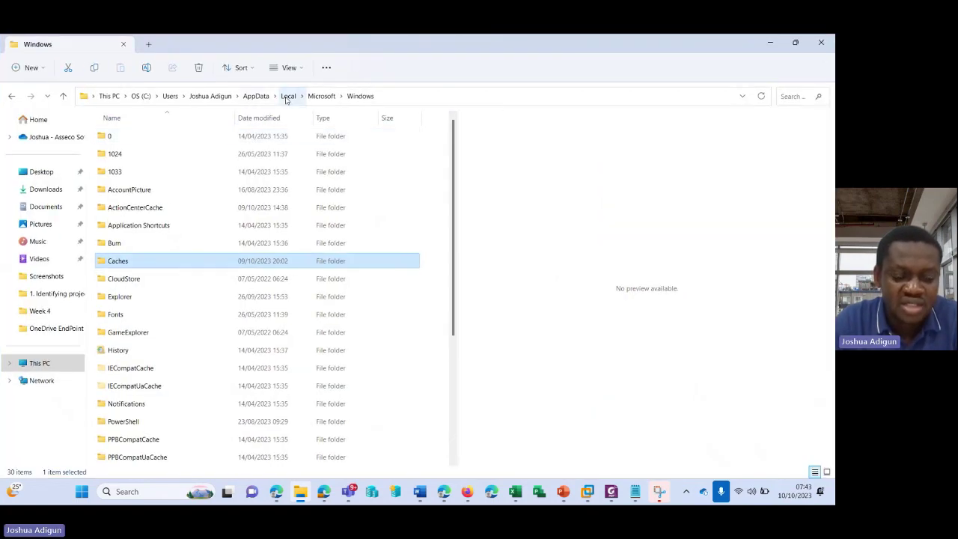
{"action": "left_click", "coordinate": [288, 67]}
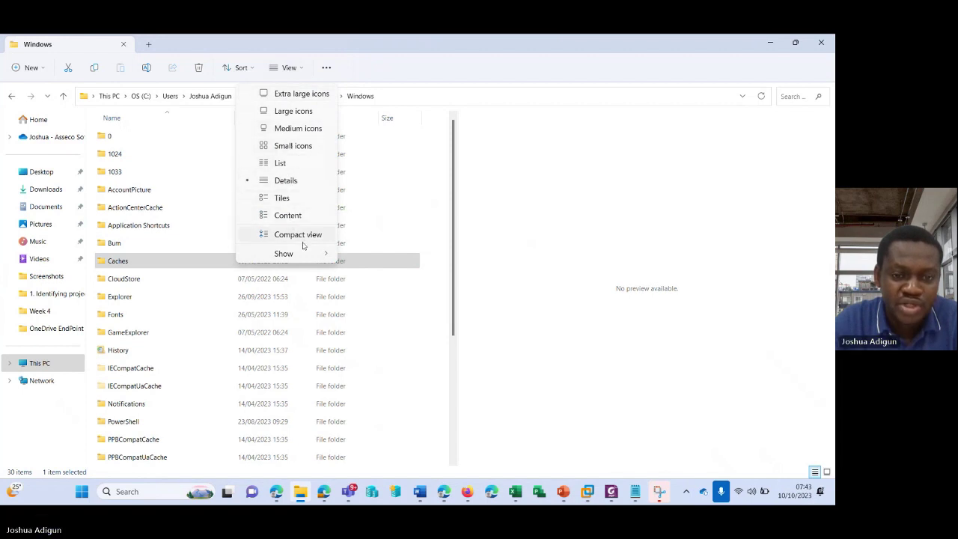
{"action": "mouse_move", "coordinate": [313, 255]}
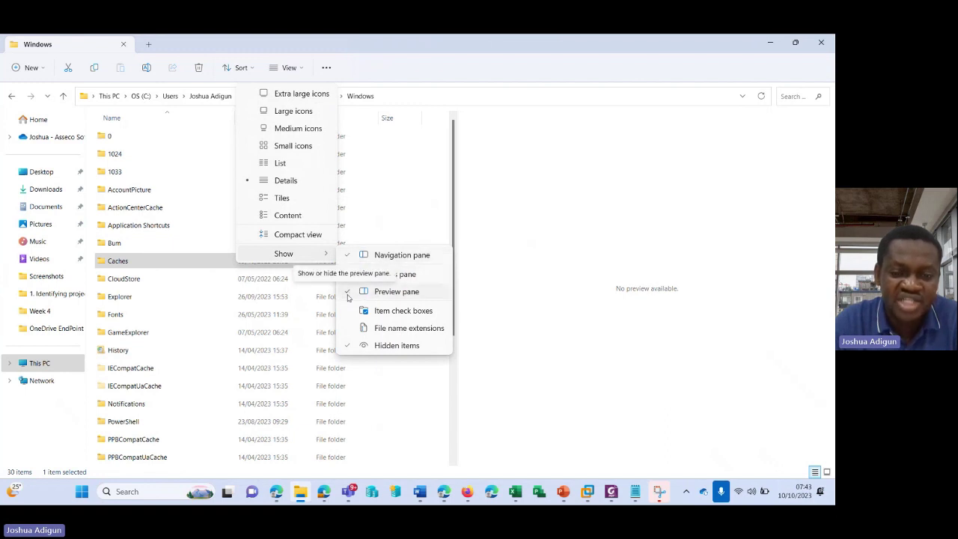
{"action": "left_click", "coordinate": [387, 295]}
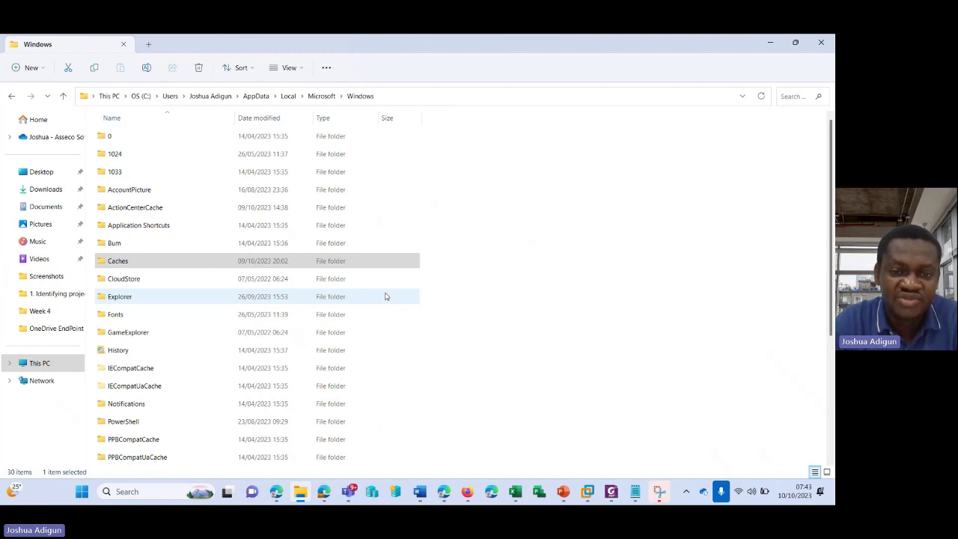
Step: Turn the preview pane back on for the host's Windows folder and close the File Explorer window
{"action": "left_click", "coordinate": [294, 68]}
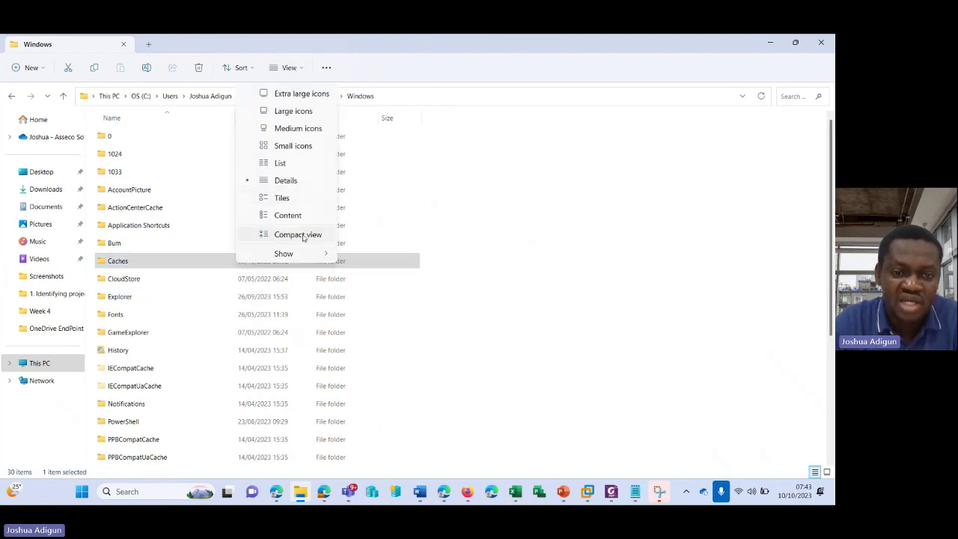
{"action": "mouse_move", "coordinate": [315, 253]}
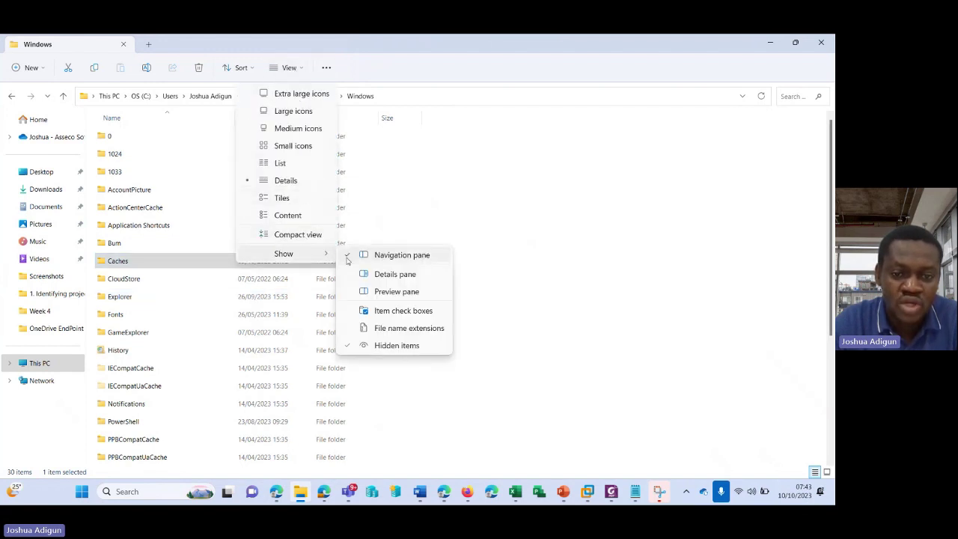
{"action": "left_click", "coordinate": [364, 292]}
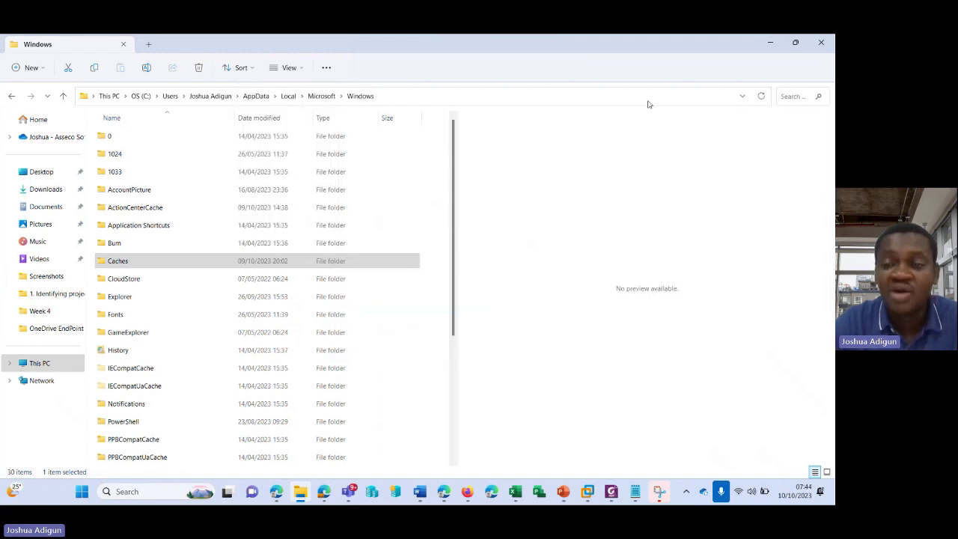
{"action": "left_click", "coordinate": [825, 45]}
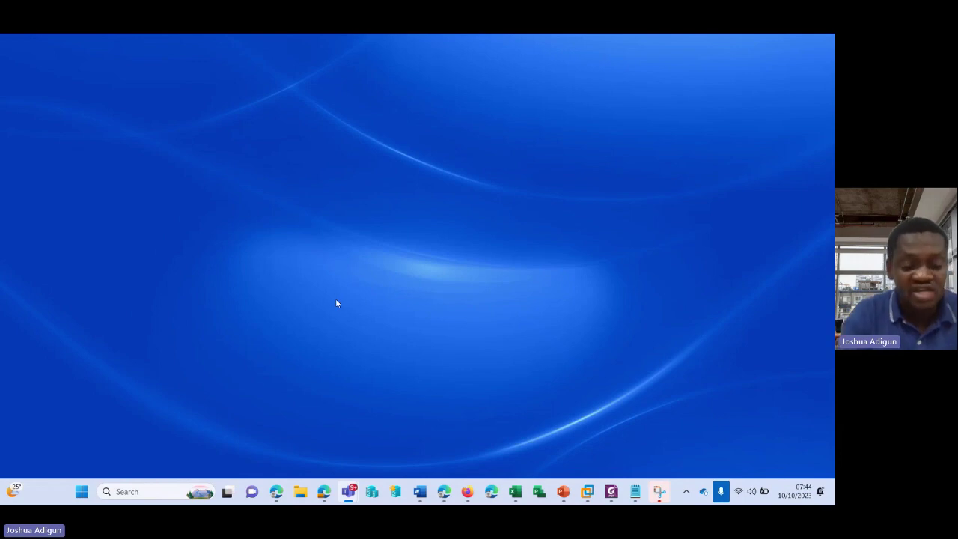
Step: Search for "reg" on the host computer and open Registry Editor
{"action": "key", "text": "super"}
{"action": "type", "text": "reg"}
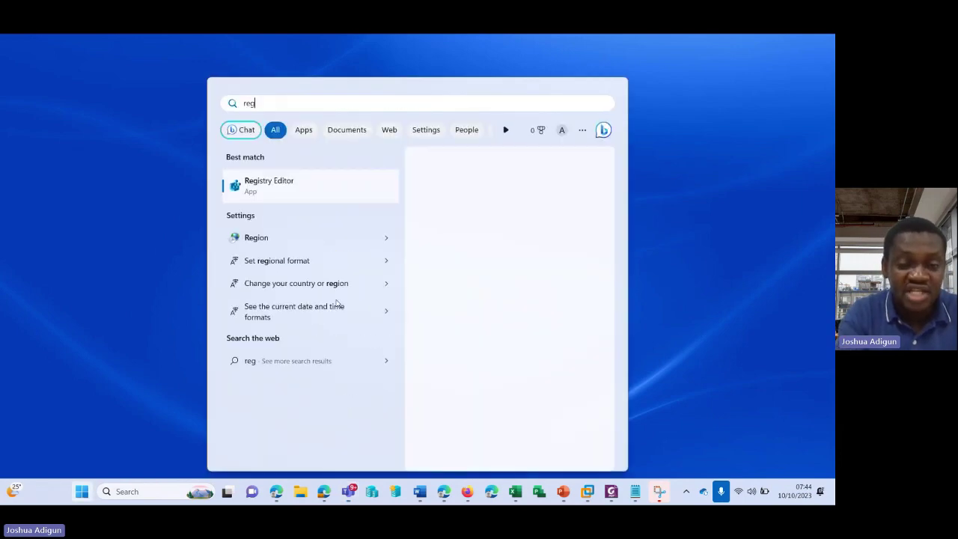
{"action": "left_click", "coordinate": [296, 191]}
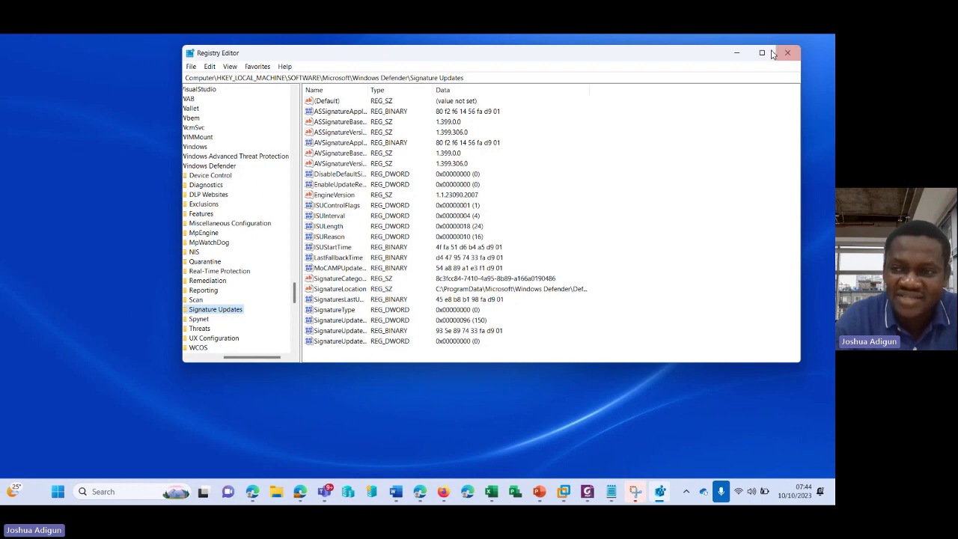
{"action": "mouse_move", "coordinate": [761, 54]}
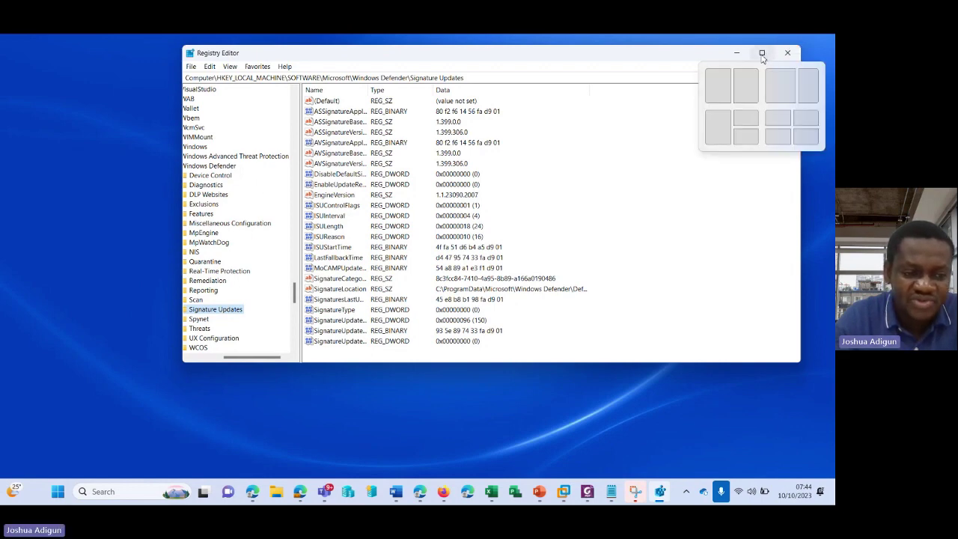
{"action": "left_click", "coordinate": [762, 54]}
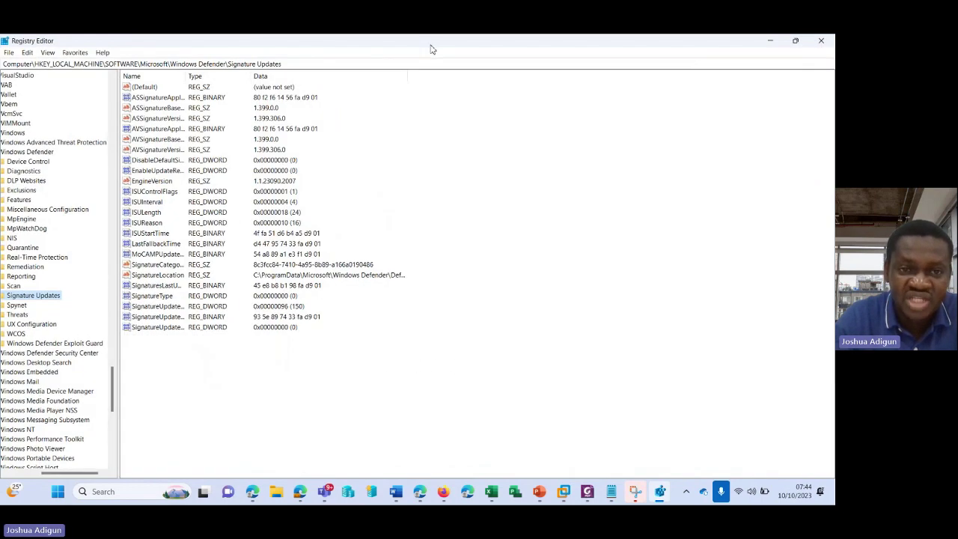
{"action": "double_click", "coordinate": [430, 50]}
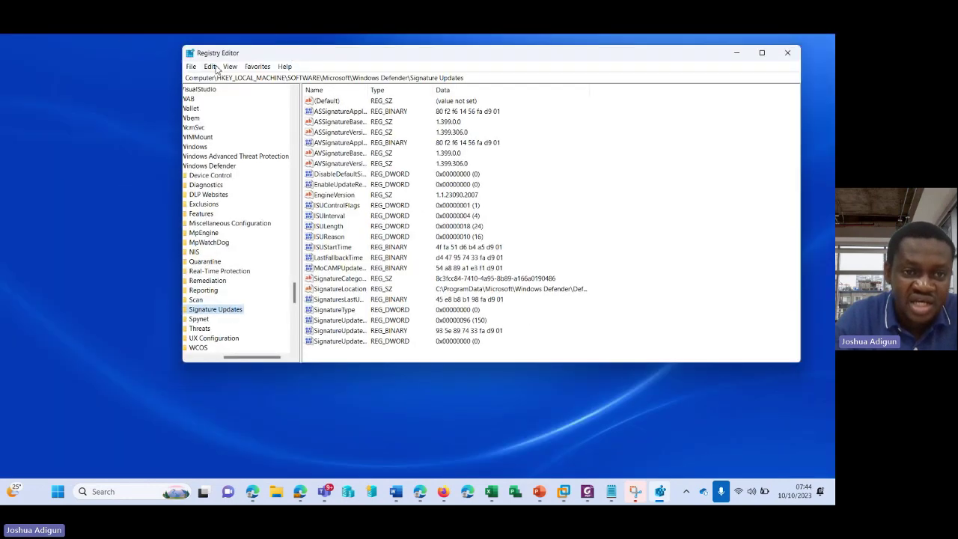
Step: Examine the subkeys of Windows Defender and the neighbouring Microsoft keys in the registry tree, and review the available editing commands
{"action": "left_click_drag", "start_coordinate": [236, 358], "coordinate": [200, 360]}
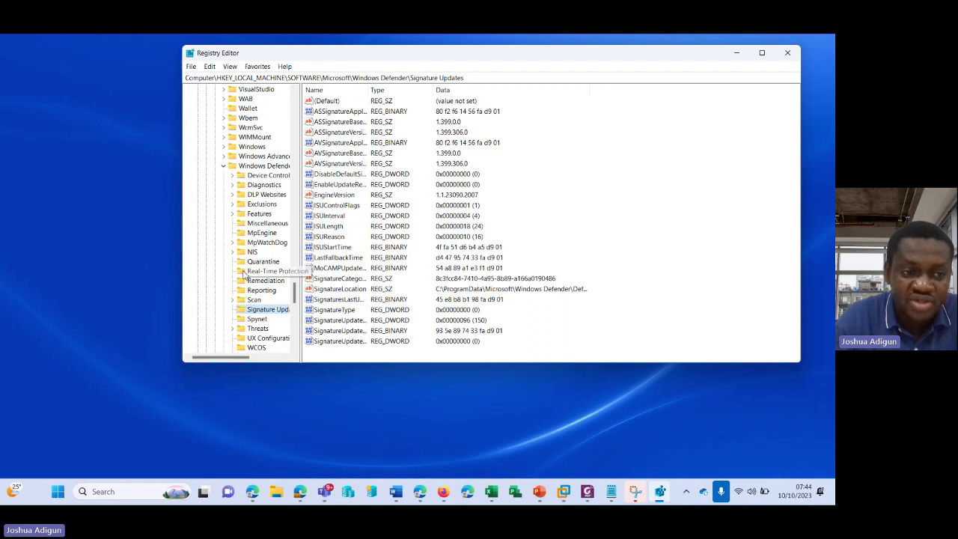
{"action": "scroll", "coordinate": [253, 176], "scroll_direction": "down", "scroll_amount": 4}
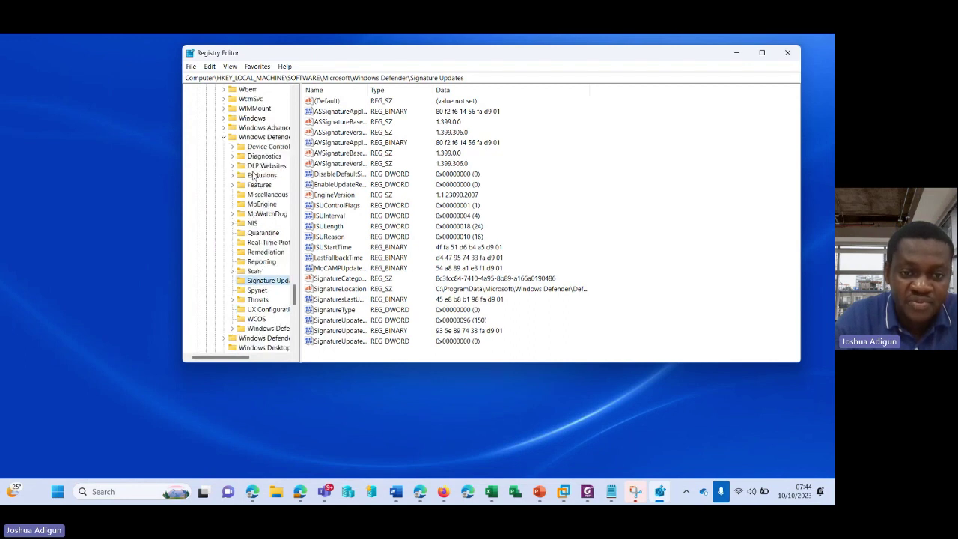
{"action": "scroll", "coordinate": [253, 176], "scroll_direction": "down", "scroll_amount": 5}
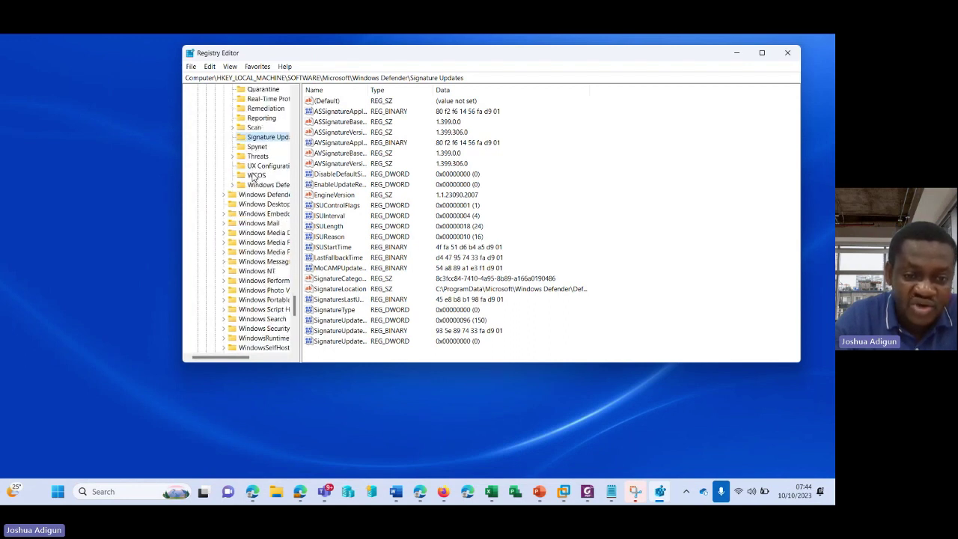
{"action": "scroll", "coordinate": [253, 176], "scroll_direction": "down", "scroll_amount": 3}
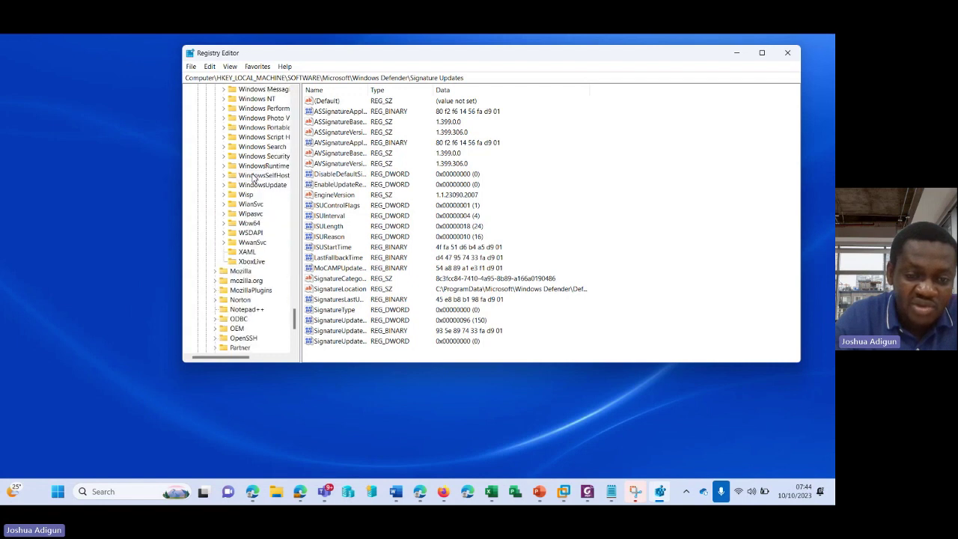
{"action": "scroll", "coordinate": [253, 176], "scroll_direction": "up", "scroll_amount": 9}
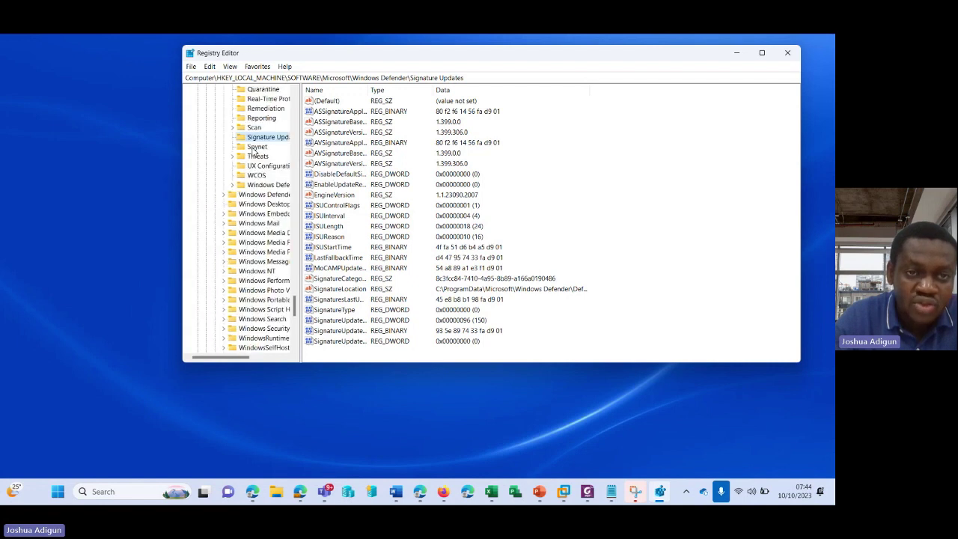
{"action": "left_click", "coordinate": [192, 67]}
{"action": "left_click", "coordinate": [209, 66]}
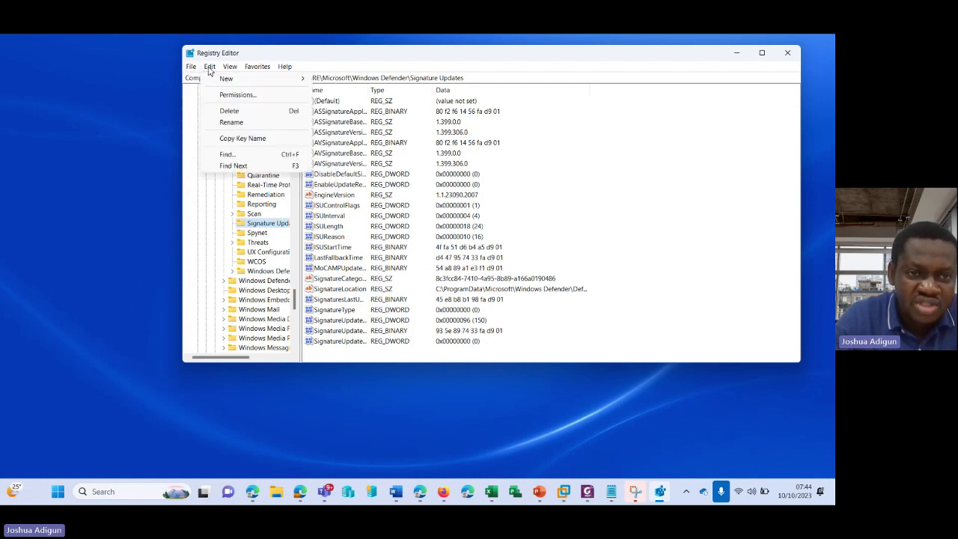
{"action": "left_click", "coordinate": [509, 169]}
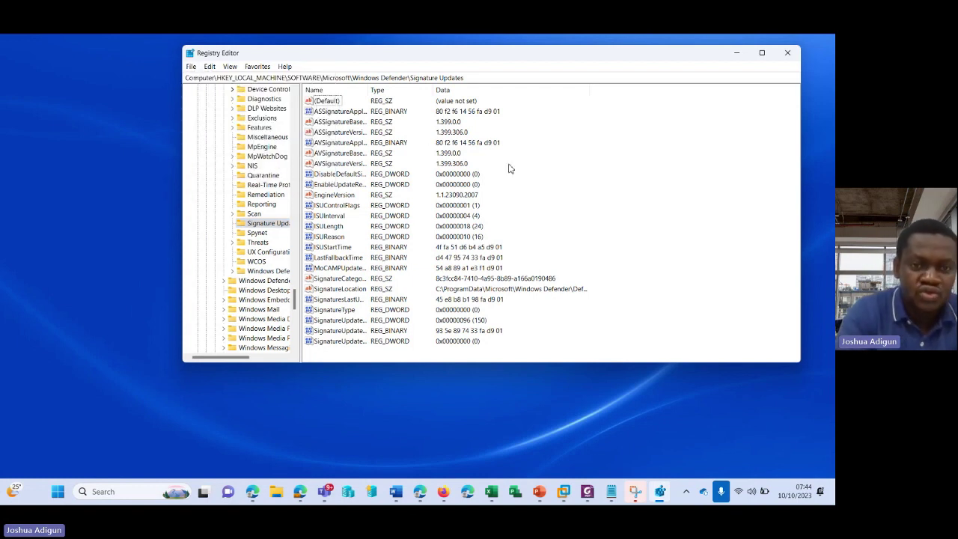
Step: Start a registry search and enter HKCR\CLSID\{84F66100-FF7C-4fb4-B0C)-)2CD7FB668 as the text to find
{"action": "key", "text": "ctrl+f"}
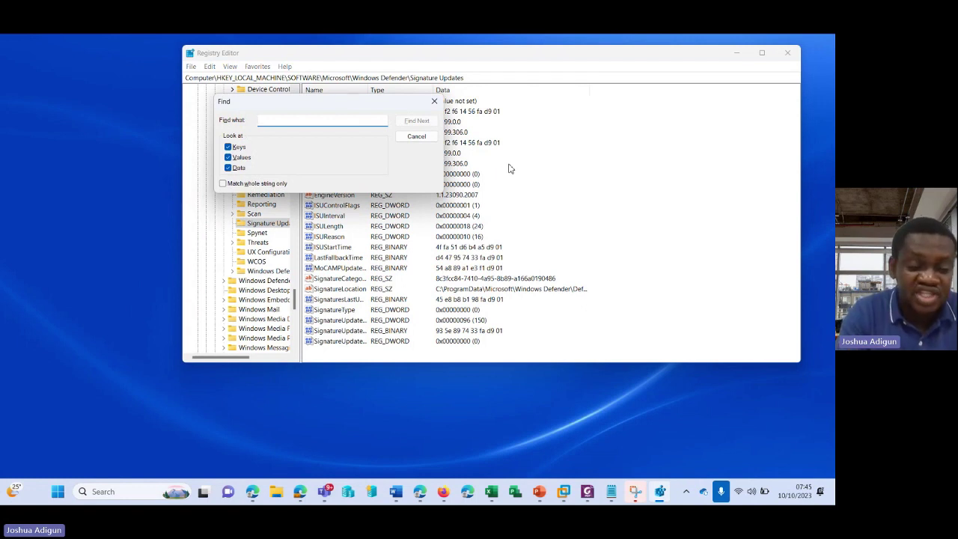
{"action": "type", "text": "H"}
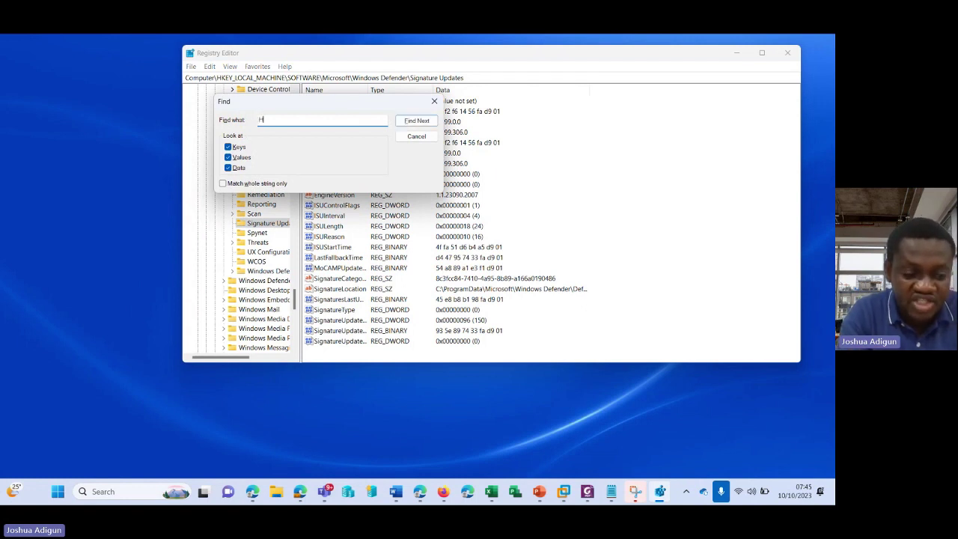
{"action": "type", "text": "K"}
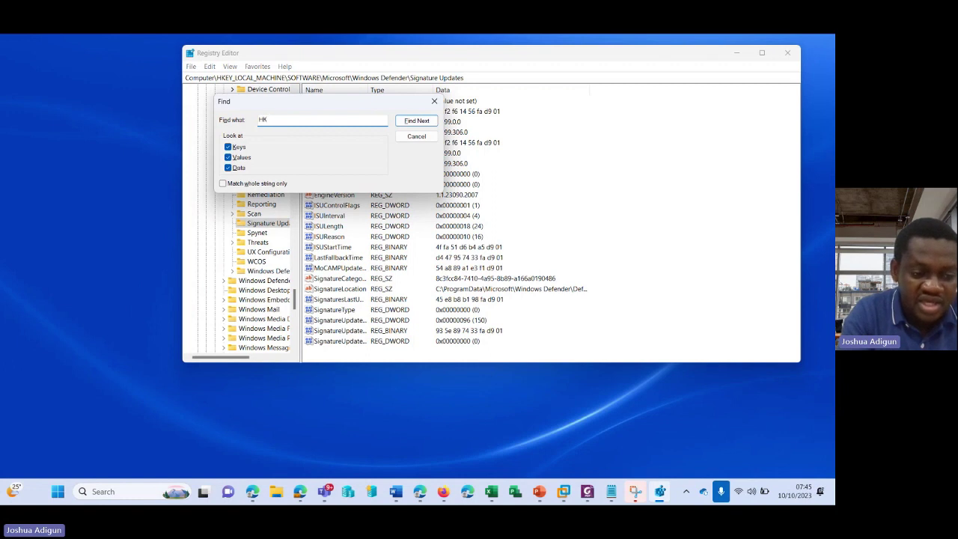
{"action": "type", "text": "CR"}
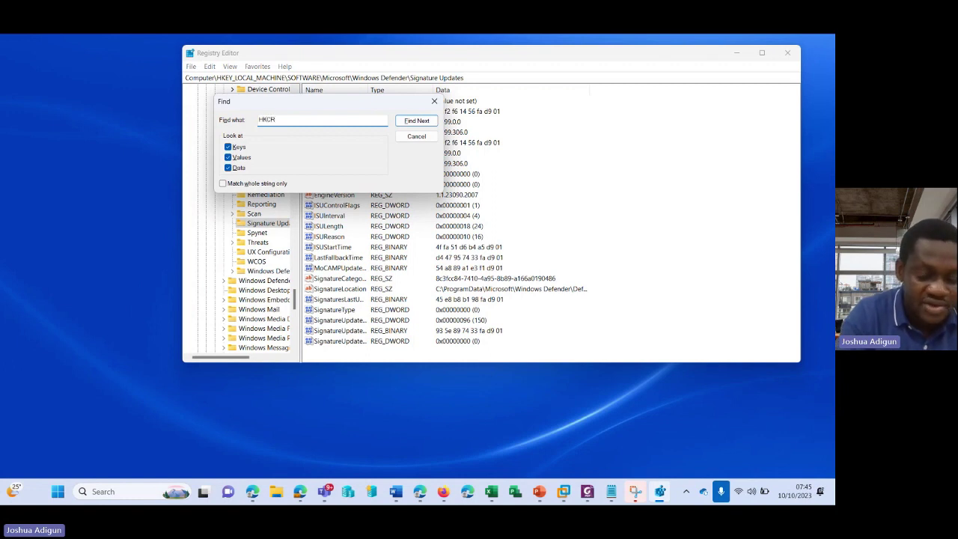
{"action": "type", "text": "\\"}
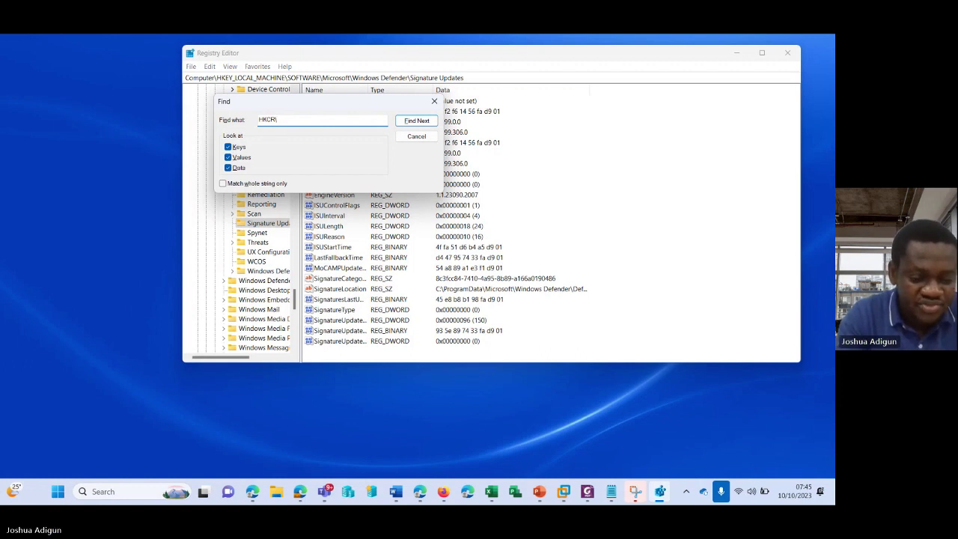
{"action": "type", "text": "CL"}
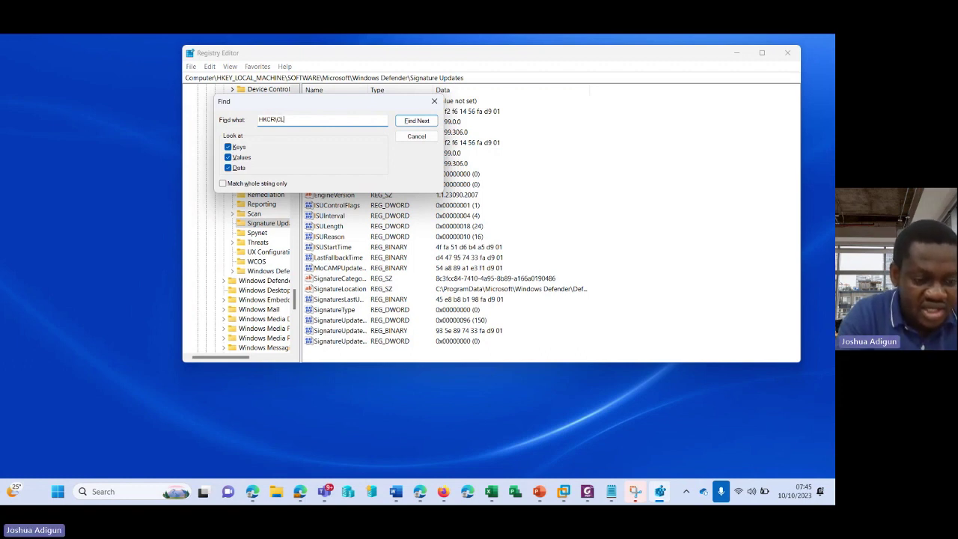
{"action": "type", "text": "SID"}
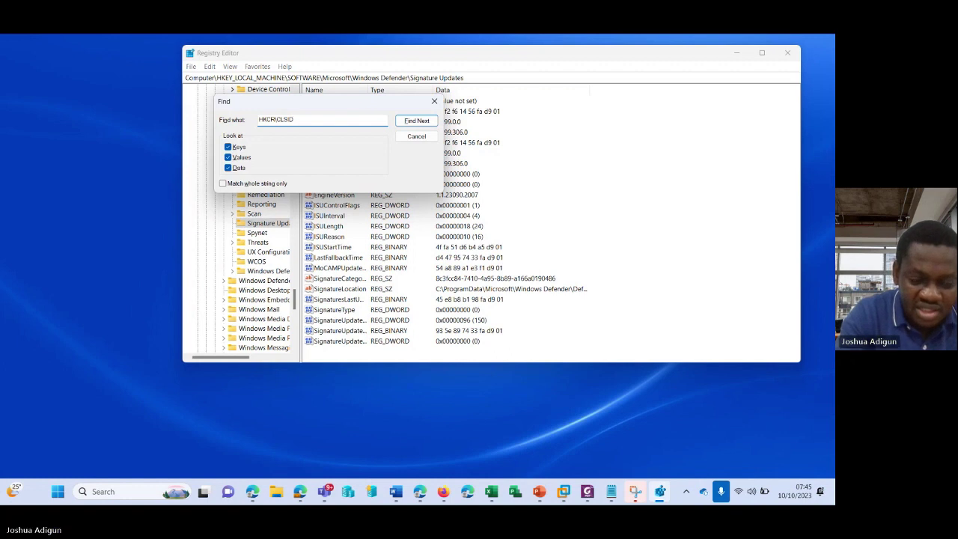
{"action": "type", "text": "\\"}
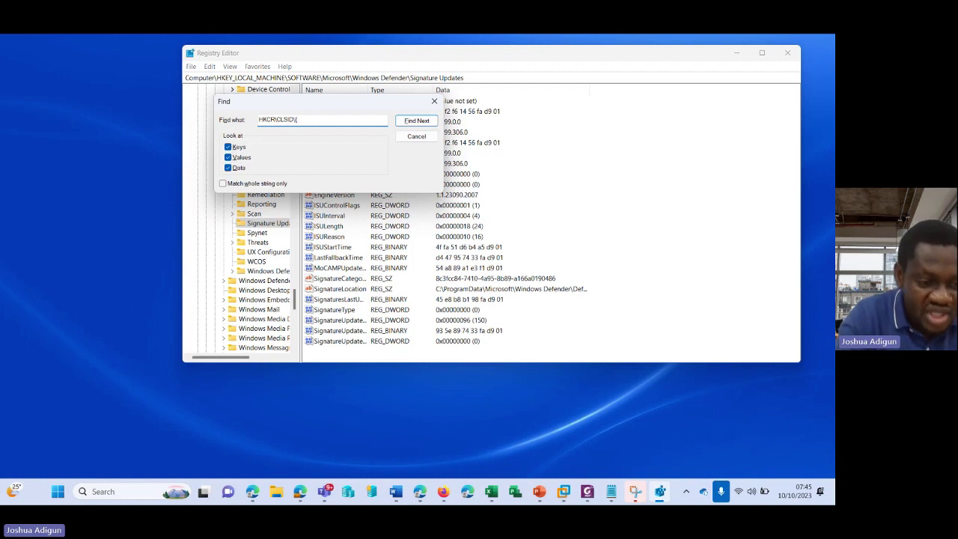
{"action": "type", "text": "{4"}
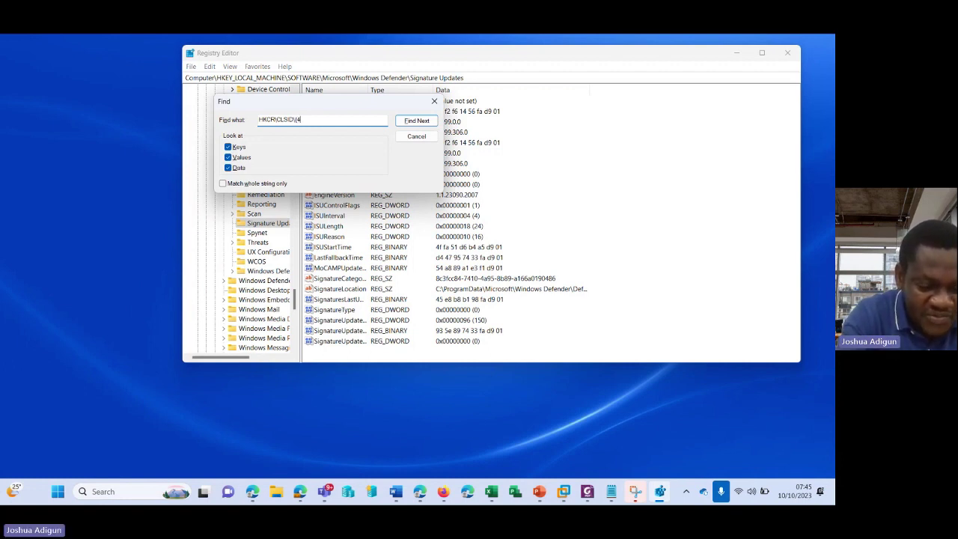
{"action": "type", "text": "4"}
{"action": "key", "text": "BackSpace"}
{"action": "key", "text": "BackSpace"}
{"action": "type", "text": "8"}
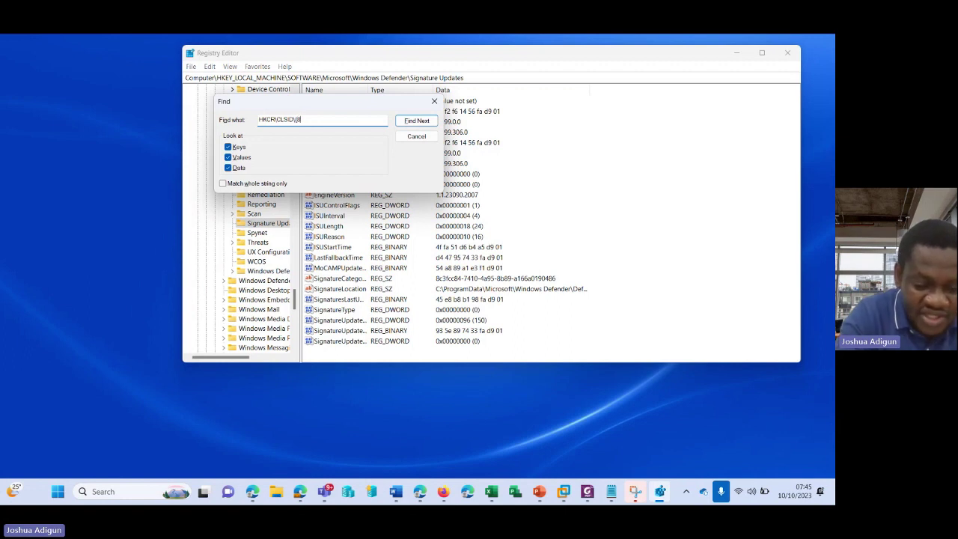
{"action": "type", "text": "4"}
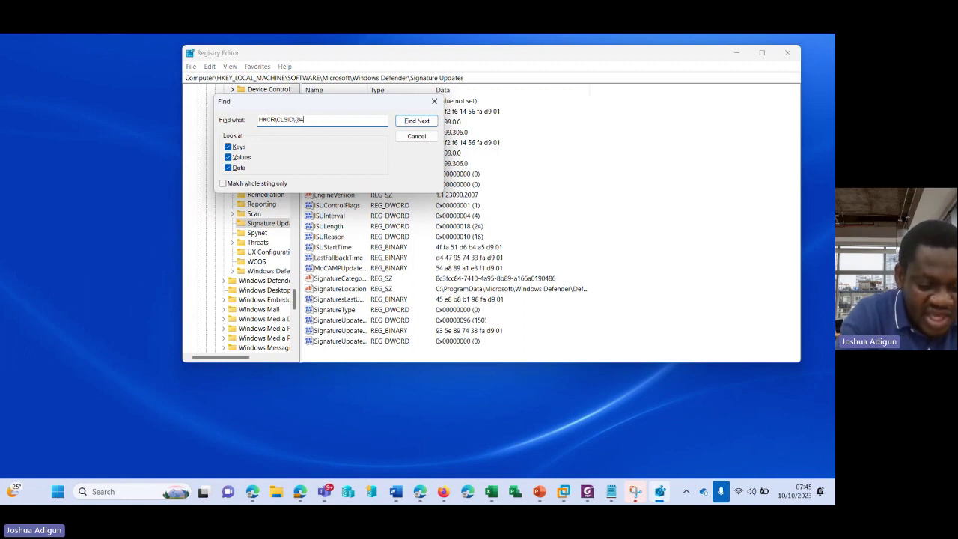
{"action": "type", "text": "F6"}
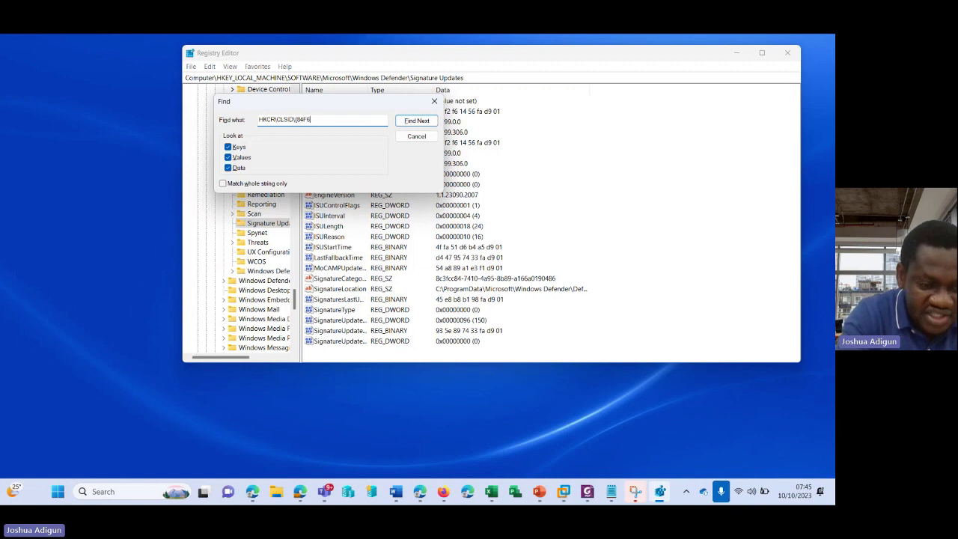
{"action": "type", "text": "6100"}
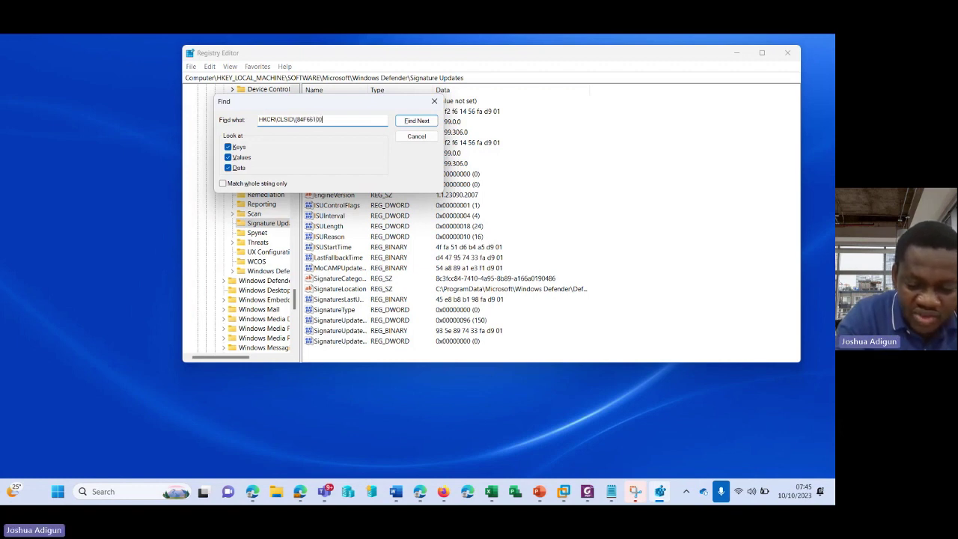
{"action": "type", "text": "-"}
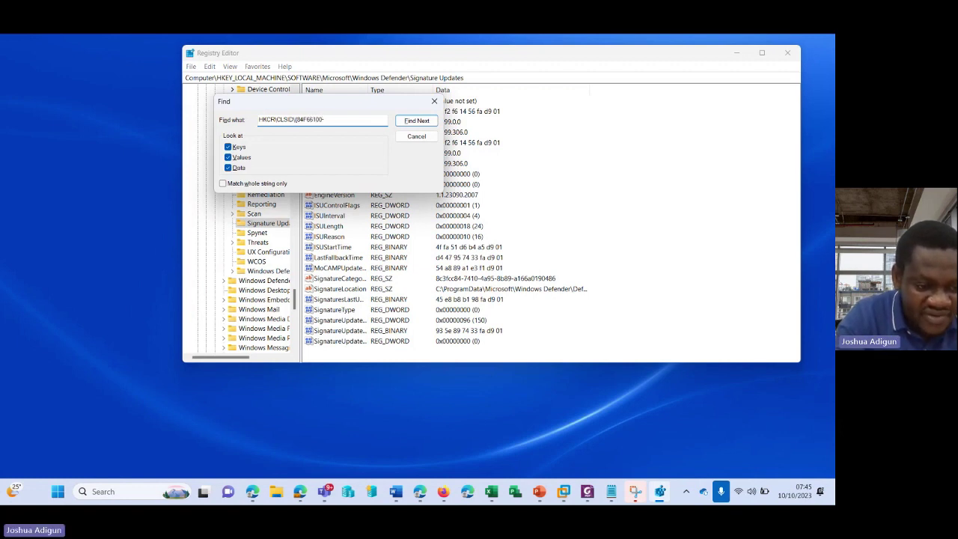
{"action": "type", "text": "FF7C"}
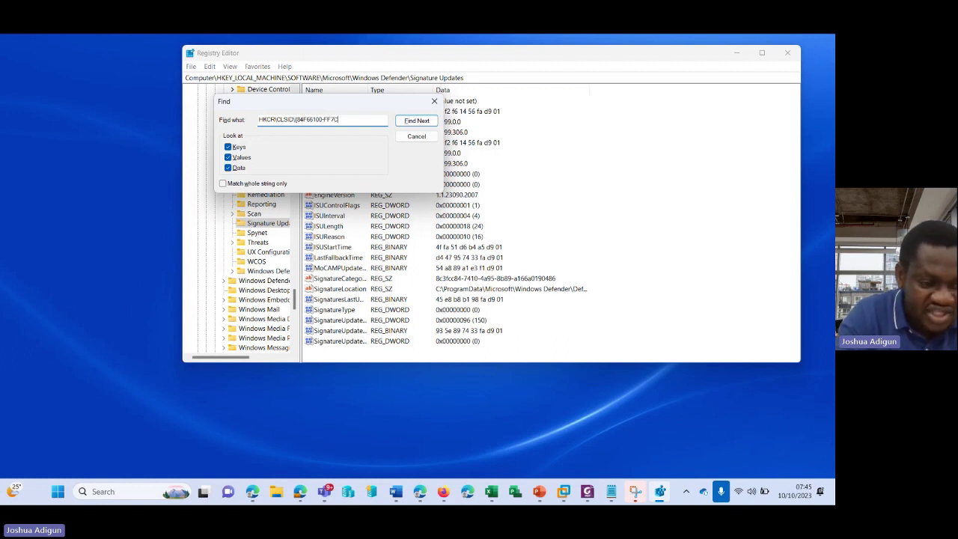
{"action": "type", "text": "-"}
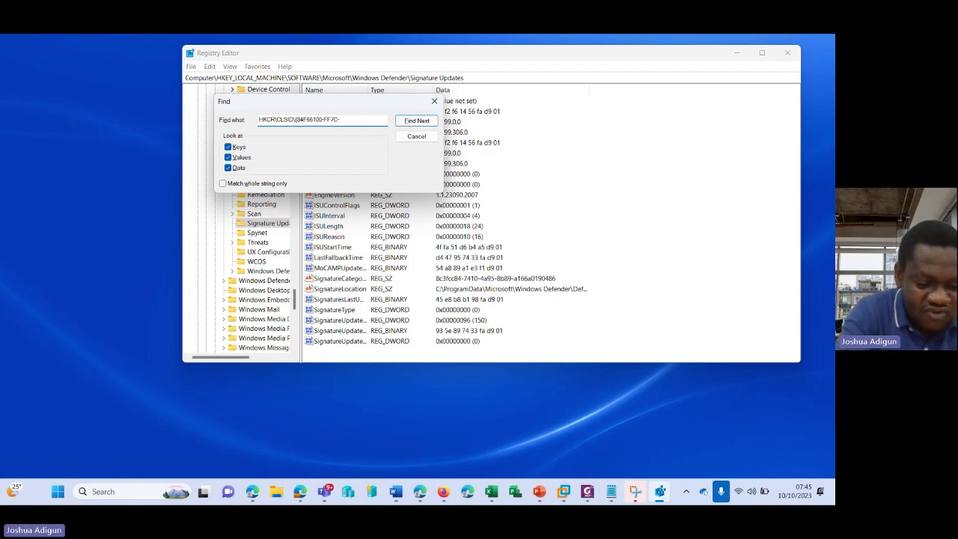
{"action": "type", "text": "4f"}
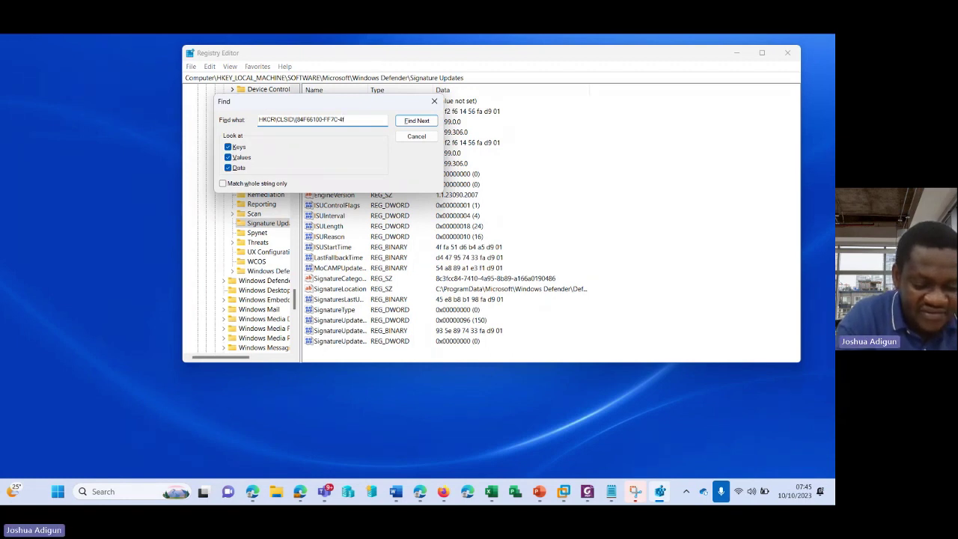
{"action": "type", "text": "b4"}
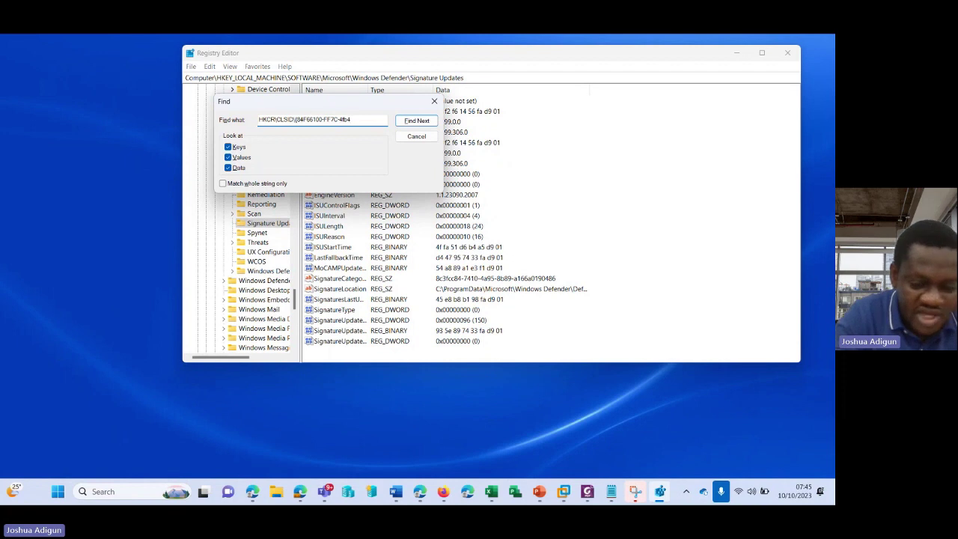
{"action": "type", "text": "-"}
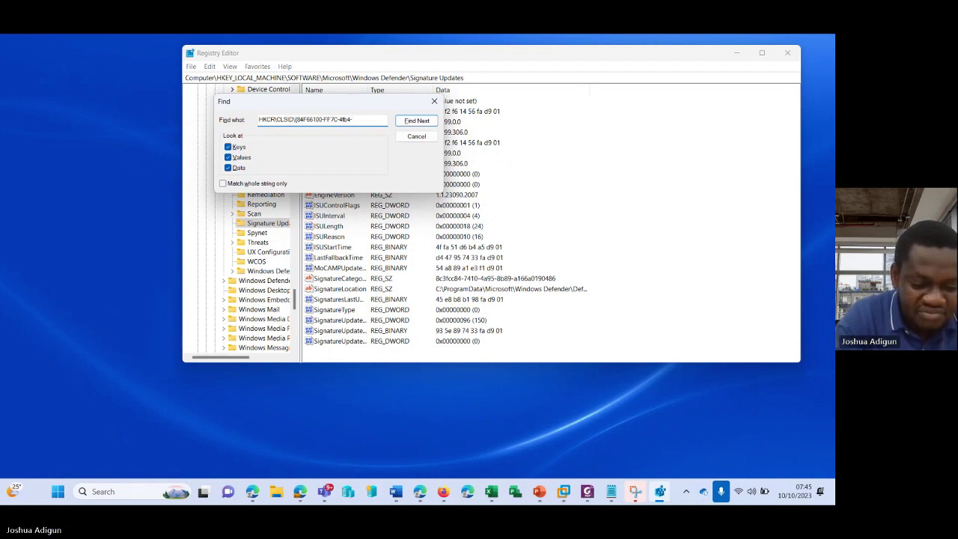
{"action": "type", "text": "b"}
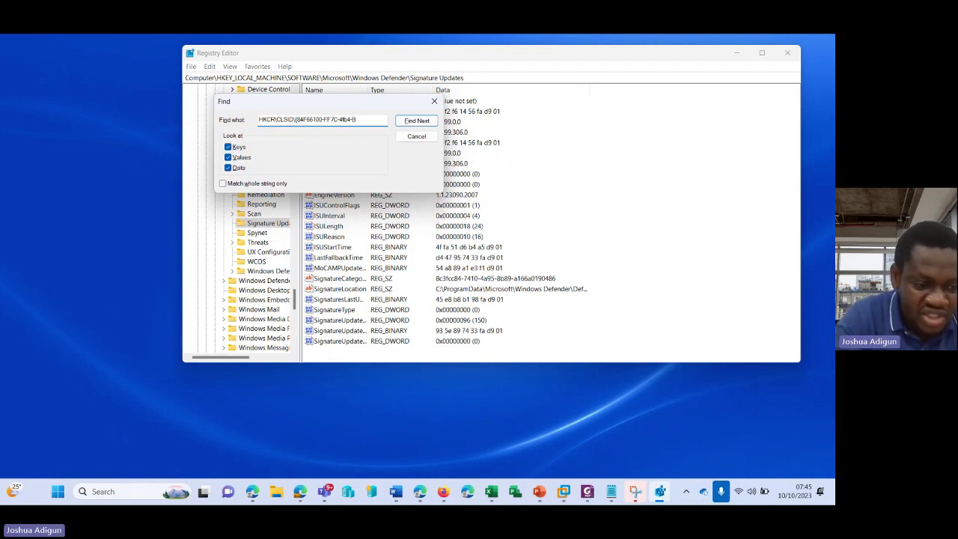
{"action": "type", "text": "0C0"}
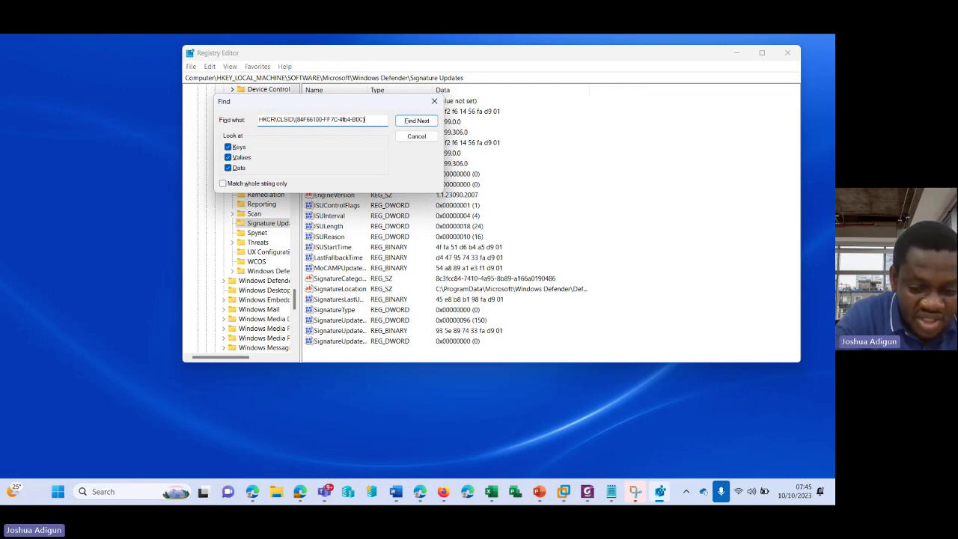
{"action": "type", "text": "-"}
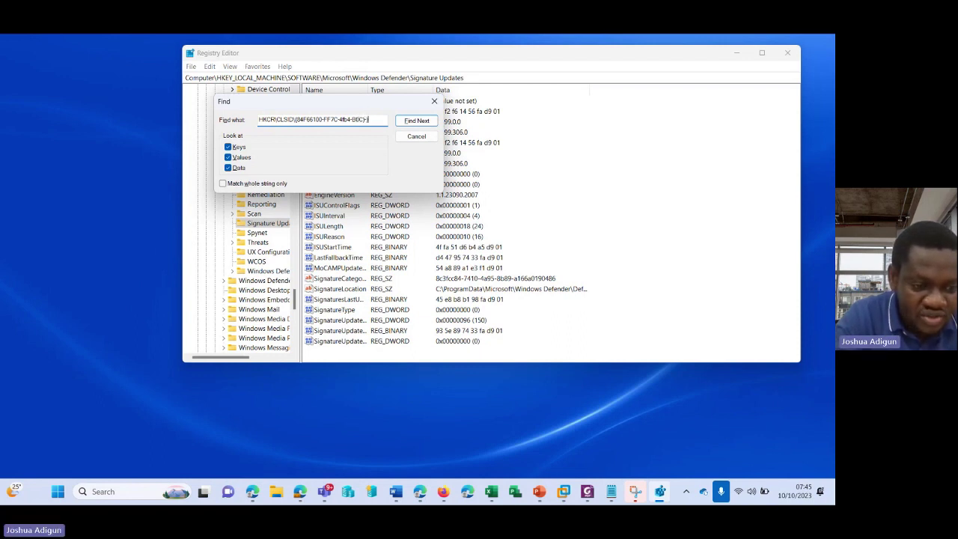
{"action": "type", "text": "12C"}
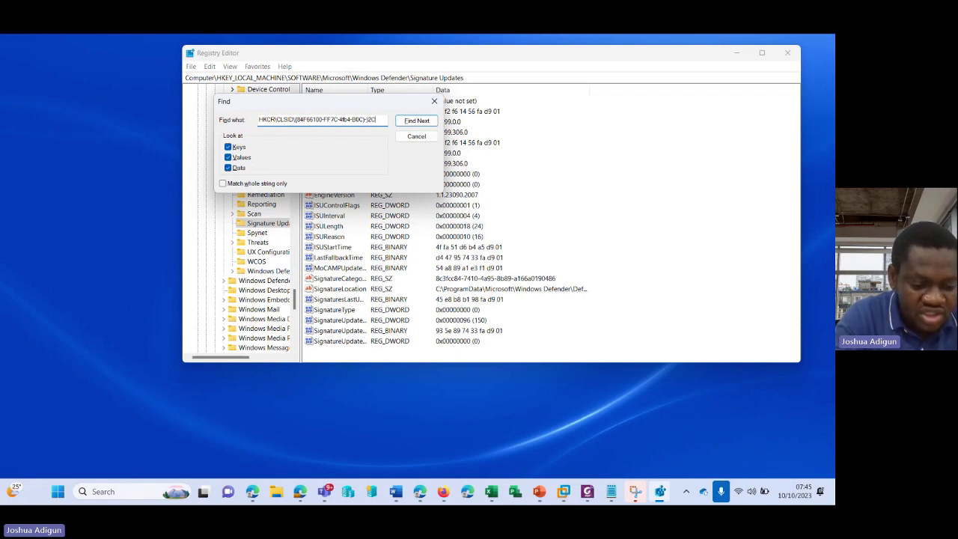
{"action": "type", "text": "C"}
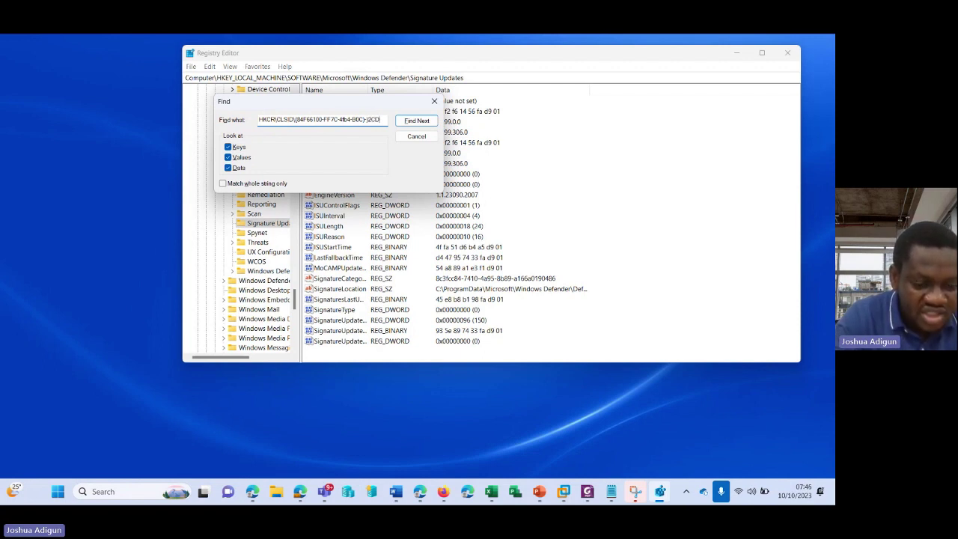
{"action": "type", "text": "7"}
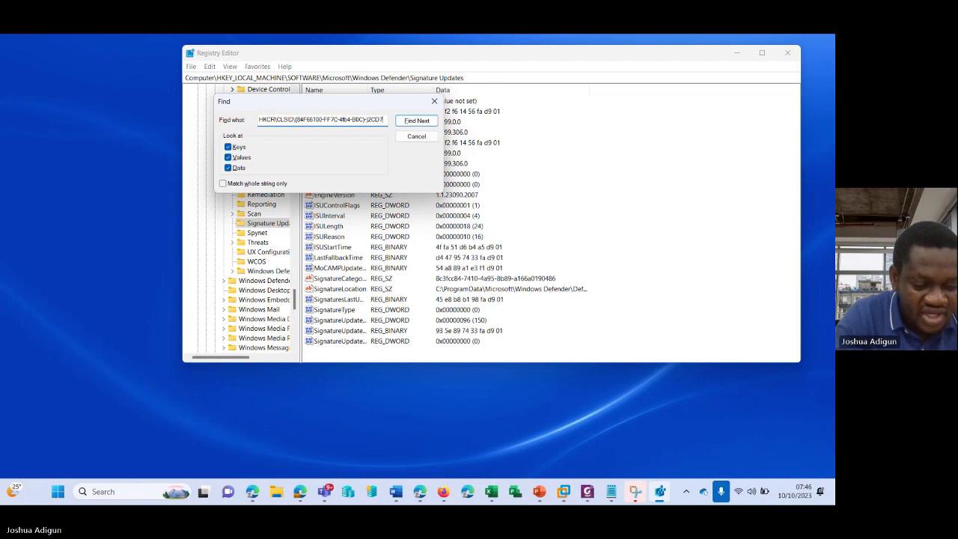
{"action": "type", "text": "FE"}
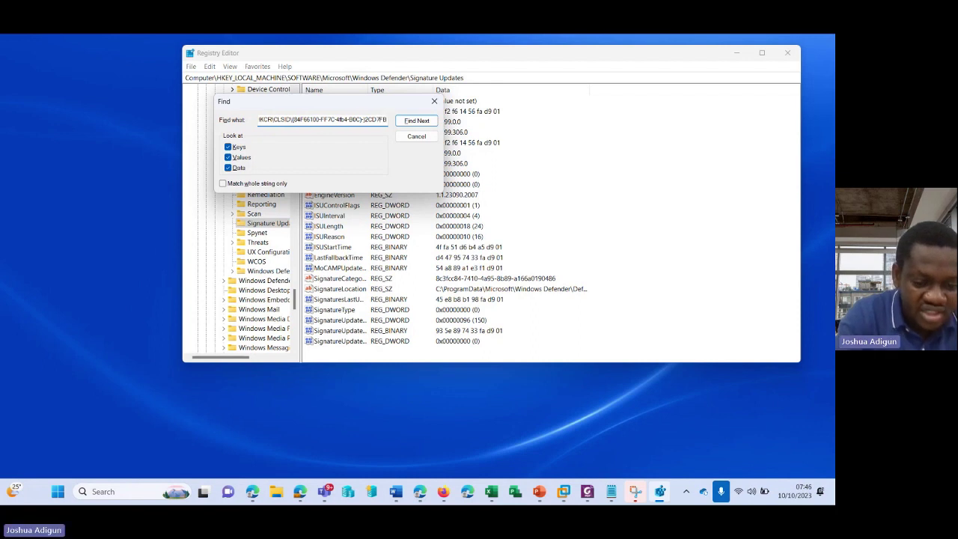
{"action": "type", "text": "6E"}
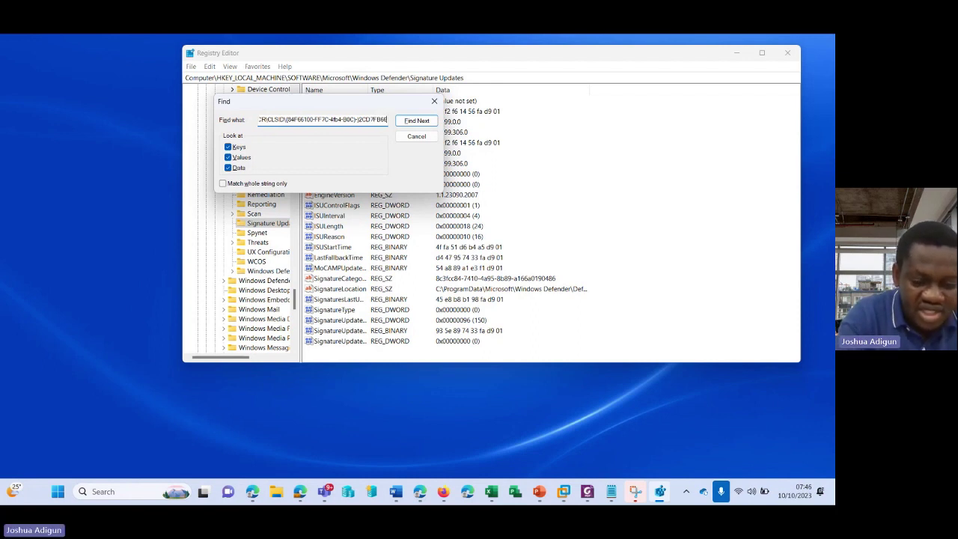
{"action": "type", "text": "8"}
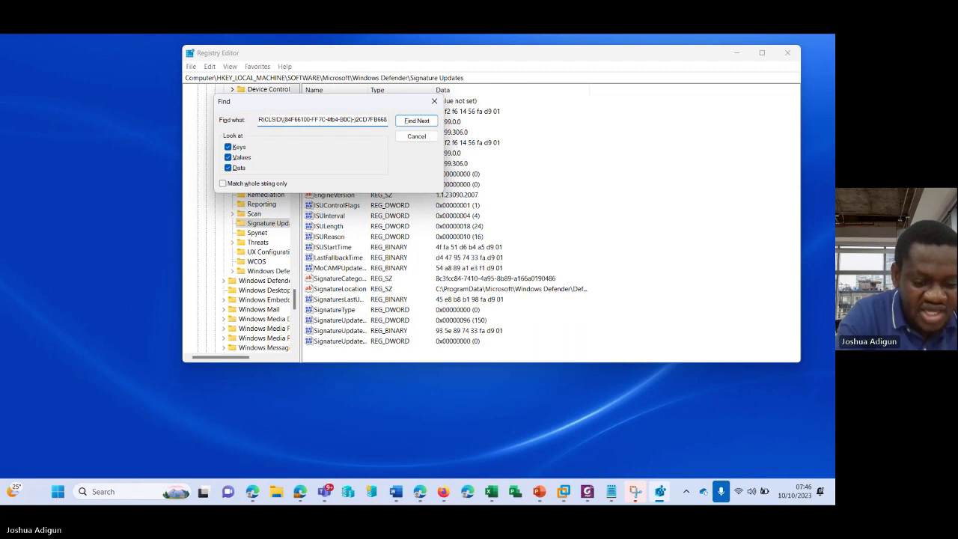
Step: Complete the registry search text with FE and a closing brace, and copy the whole search string
{"action": "type", "text": "FE"}
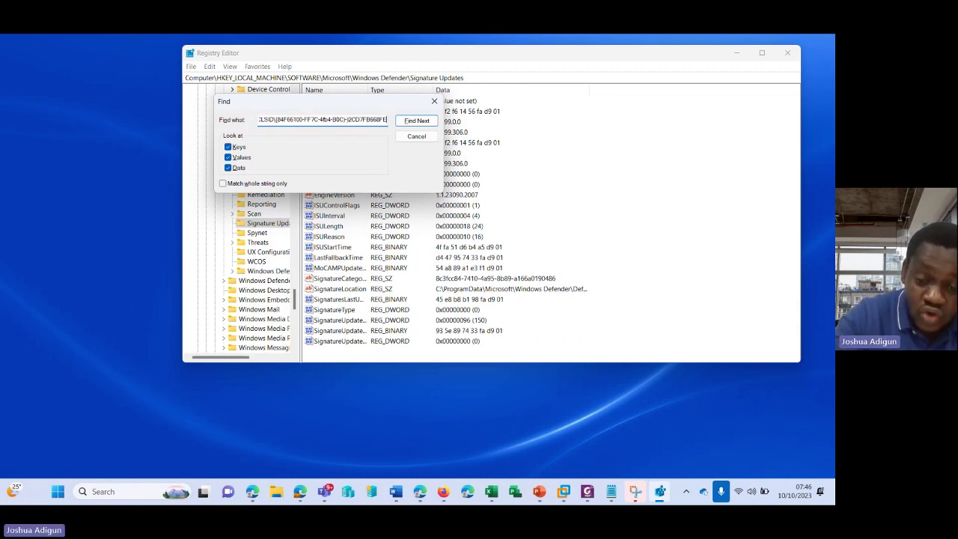
{"action": "type", "text": "}"}
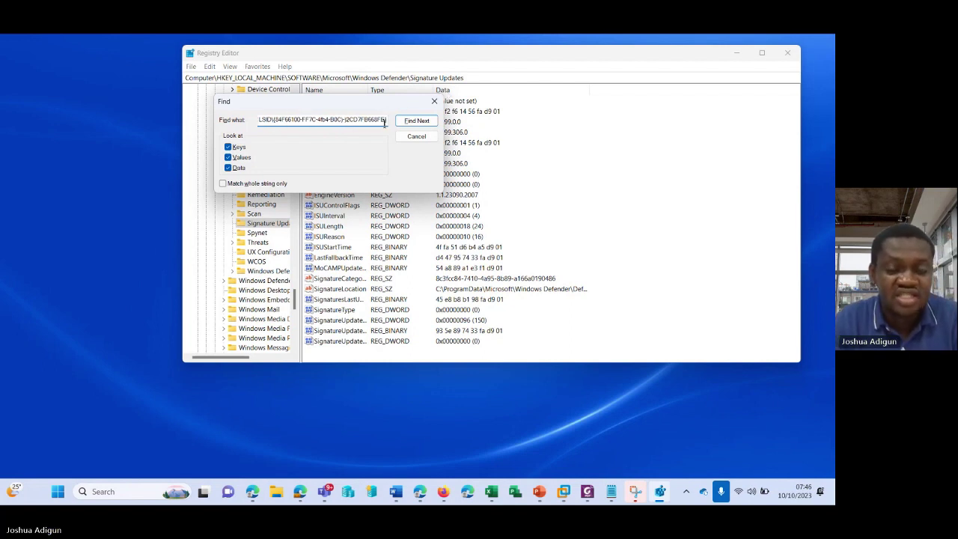
{"action": "key", "text": "ctrl+a"}
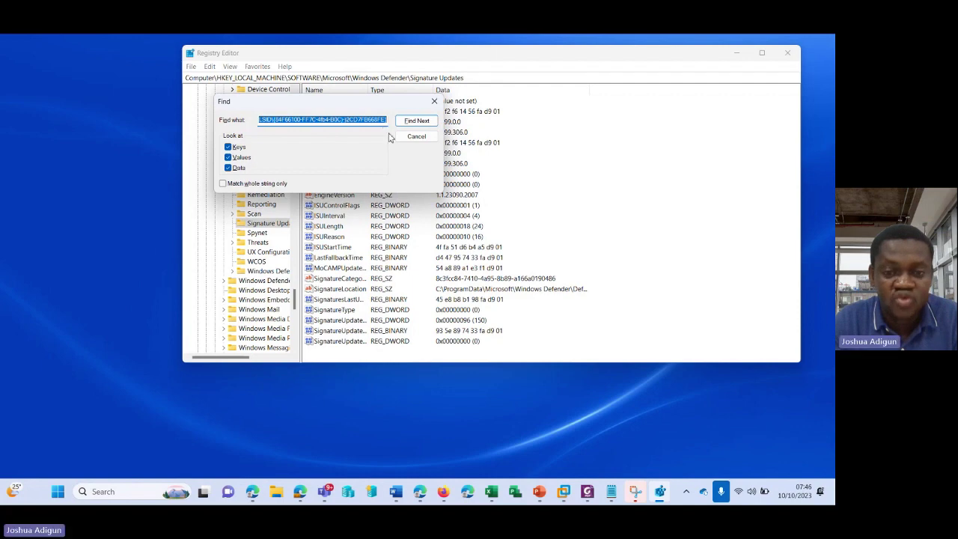
Step: Switch to the PowerPoint presentation and add a new blank slide after the "Thank you!" slide
{"action": "mouse_move", "coordinate": [539, 498]}
{"action": "left_click", "coordinate": [529, 428]}
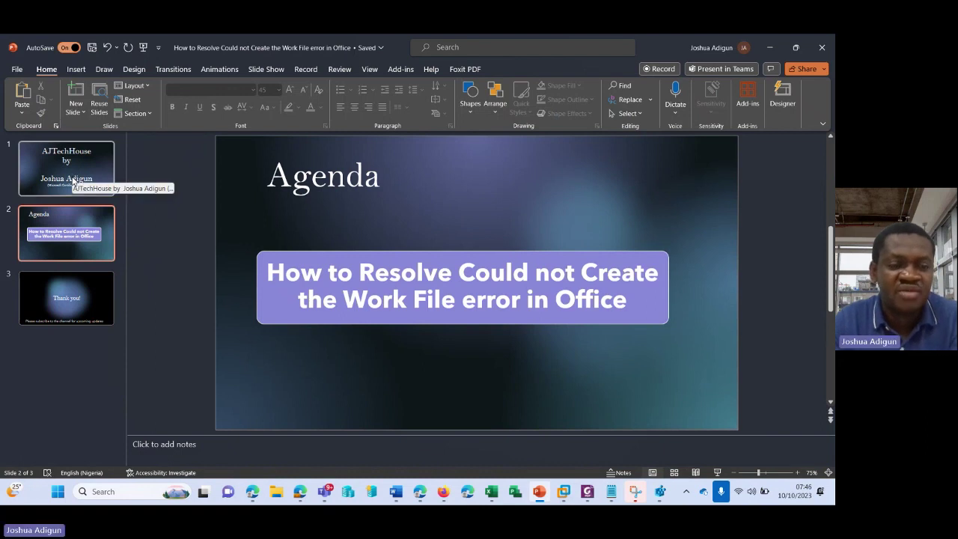
{"action": "right_click", "coordinate": [72, 354]}
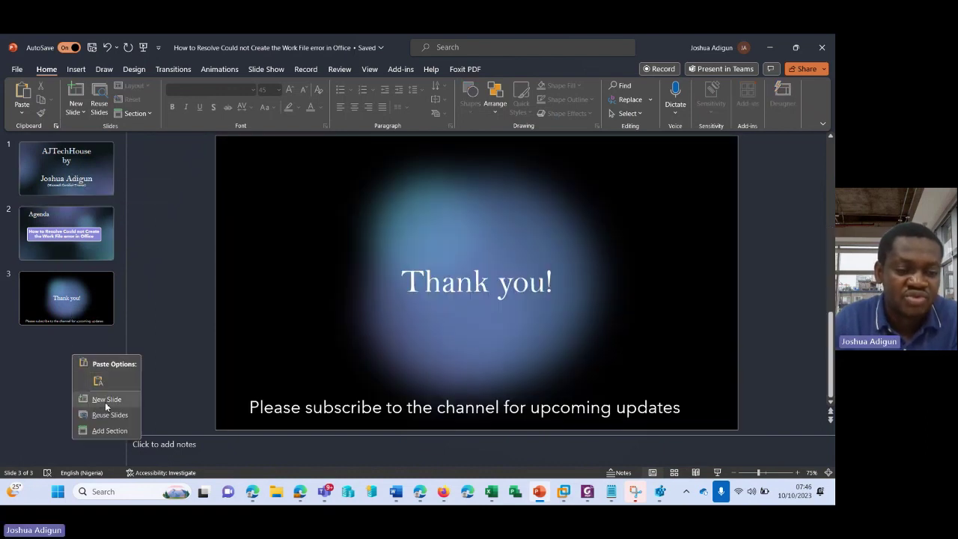
{"action": "left_click", "coordinate": [105, 402]}
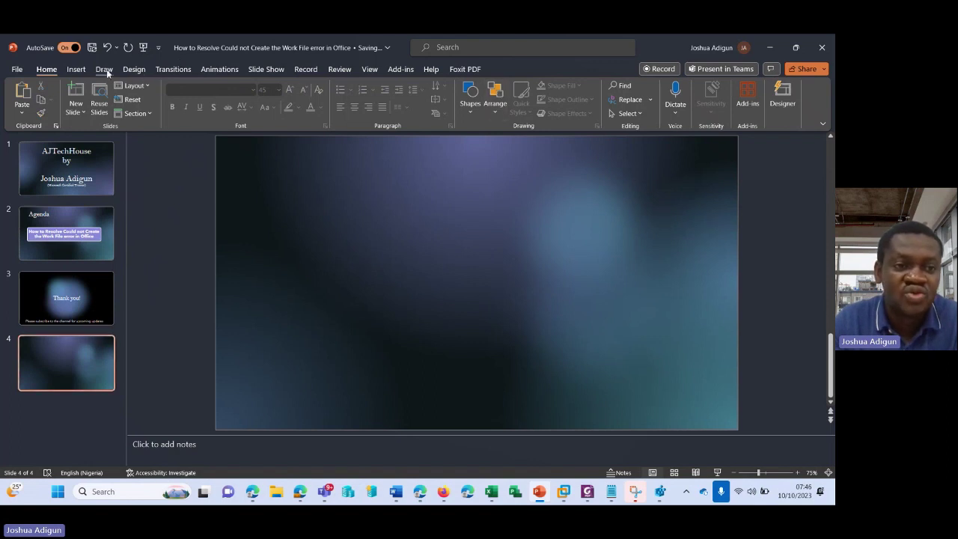
Step: Add a text box reading HKCR\CLSID\{84F66100-FF7C-4fb4-B0C)-)2CD7FB668FE} to the new slide and move it slightly lower and closer to the slide's centre
{"action": "left_click", "coordinate": [76, 68]}
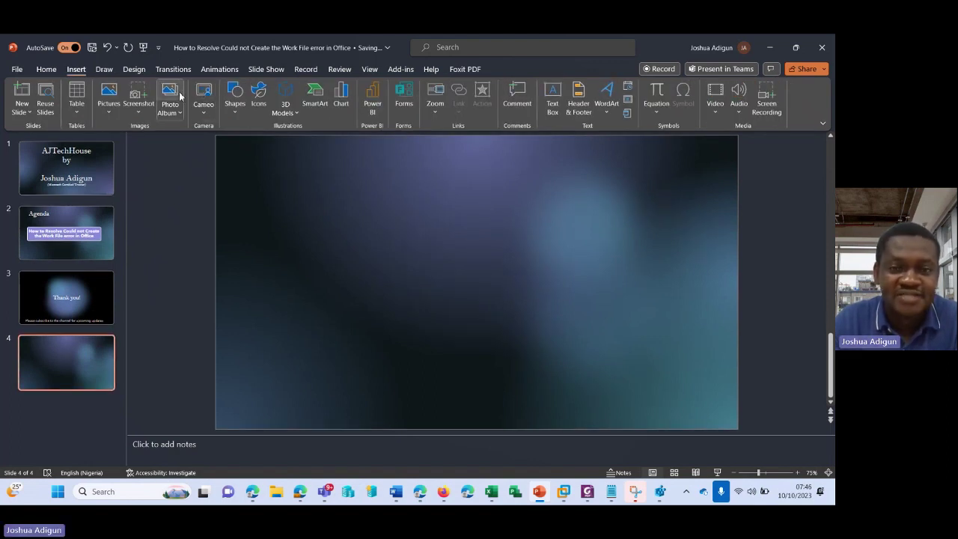
{"action": "left_click", "coordinate": [552, 98]}
{"action": "left_click", "coordinate": [360, 193]}
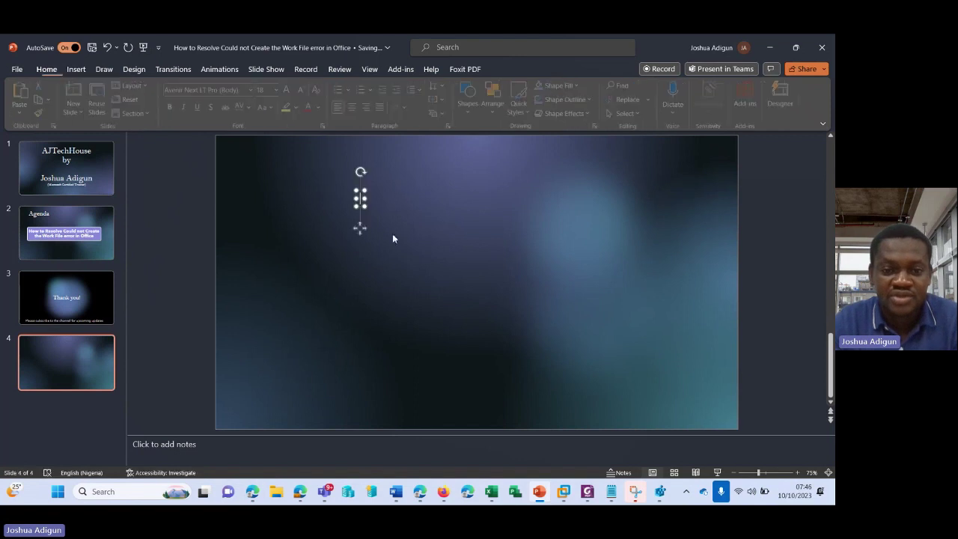
{"action": "type", "text": "HKCR\\CLSID\\{84F66100-FF7C-4fb4-B0C0-02CD7FB668FE}"}
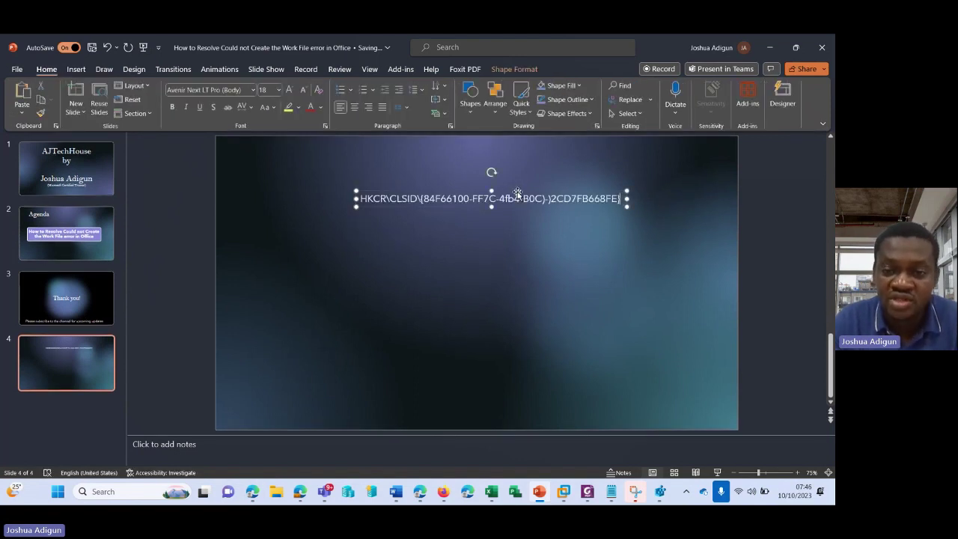
{"action": "left_click_drag", "start_coordinate": [517, 193], "coordinate": [486, 232]}
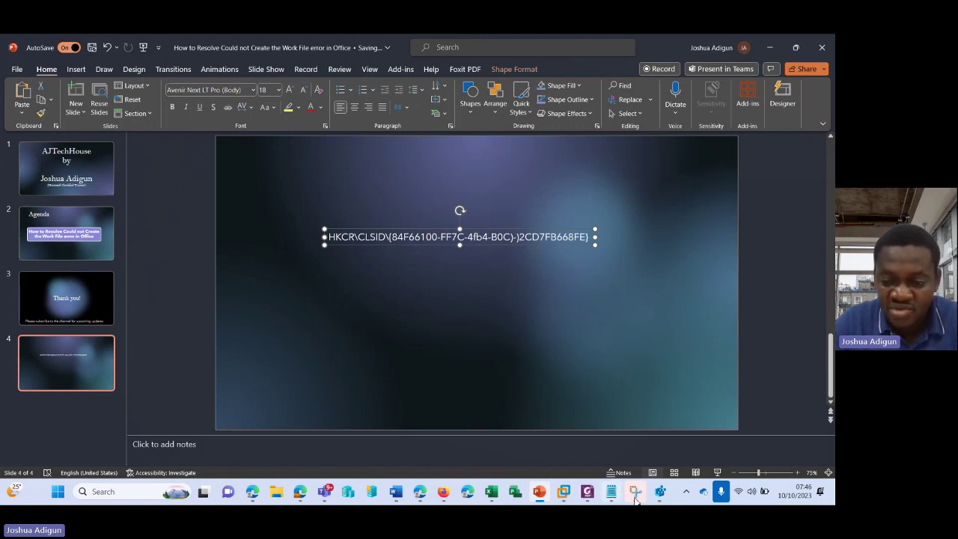
Step: Return to Registry Editor and run the search for the entered CLSID path
{"action": "left_click", "coordinate": [659, 491]}
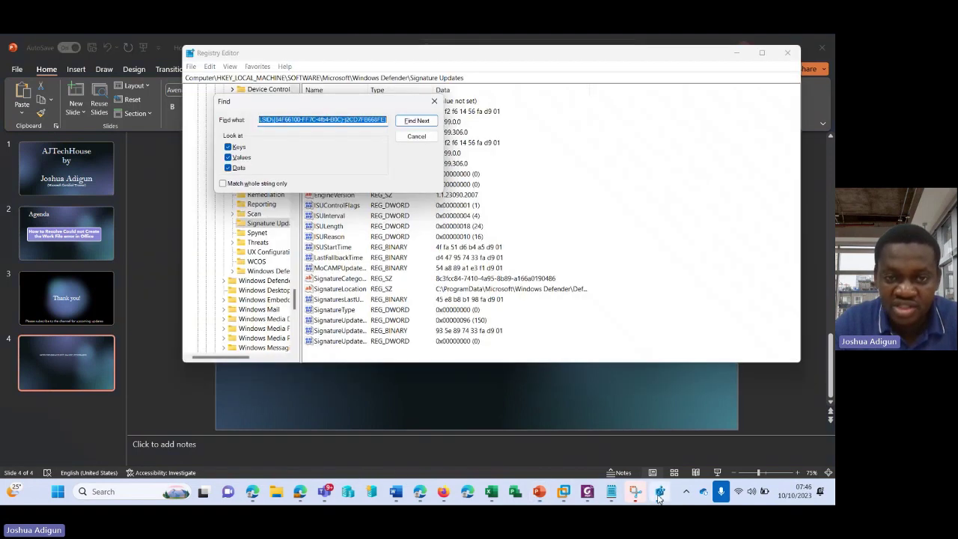
{"action": "left_click", "coordinate": [417, 122]}
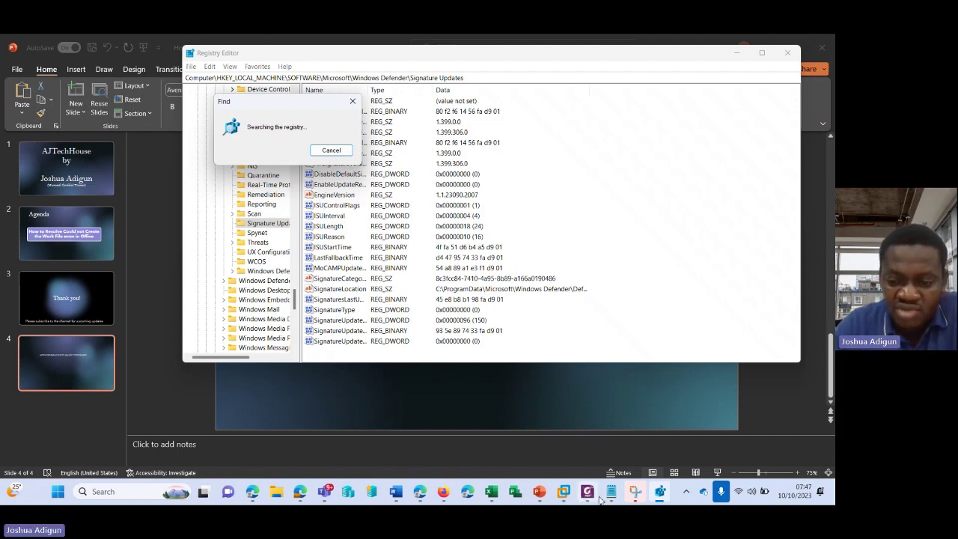
Step: Switch back to the PowerPoint presentation and add an empty line above the registry path in the text box on slide 4
{"action": "mouse_move", "coordinate": [441, 497]}
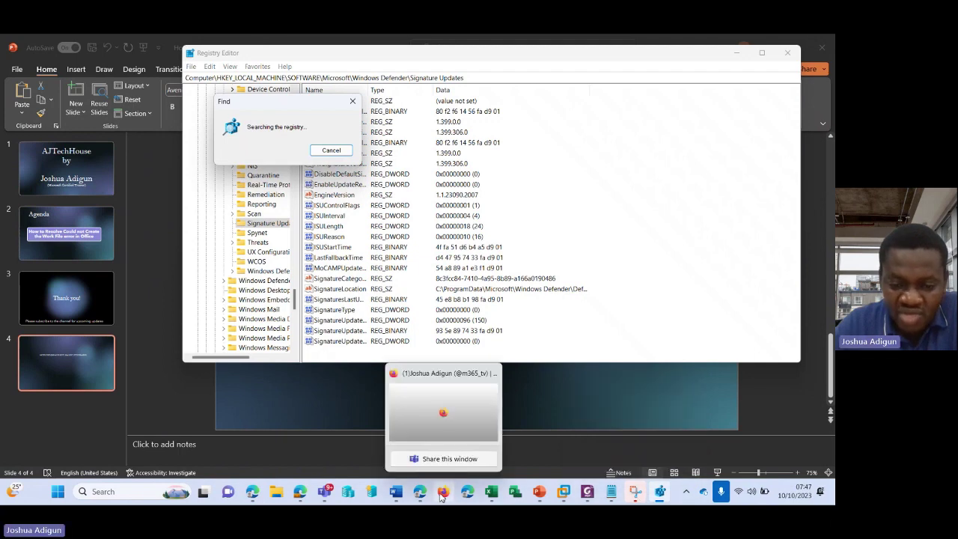
{"action": "mouse_move", "coordinate": [539, 495]}
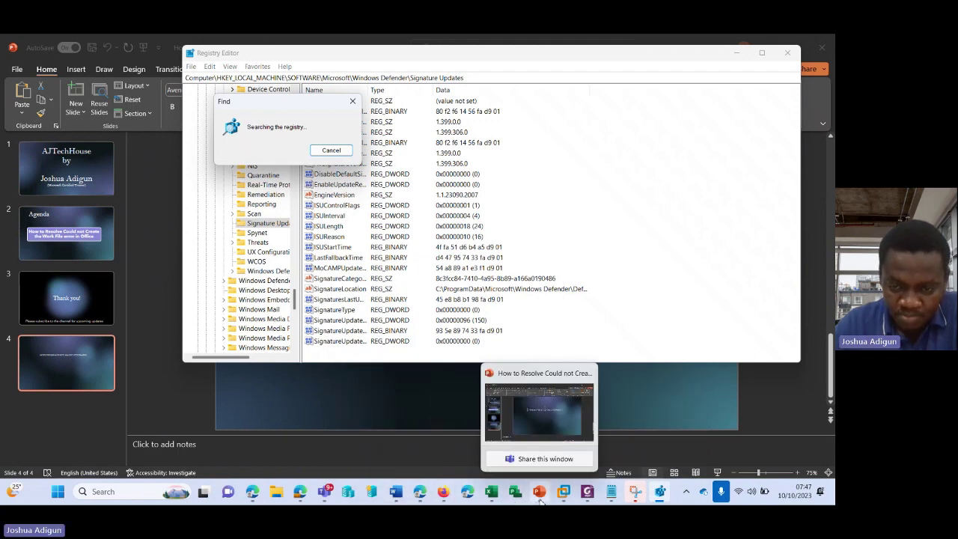
{"action": "left_click", "coordinate": [545, 410]}
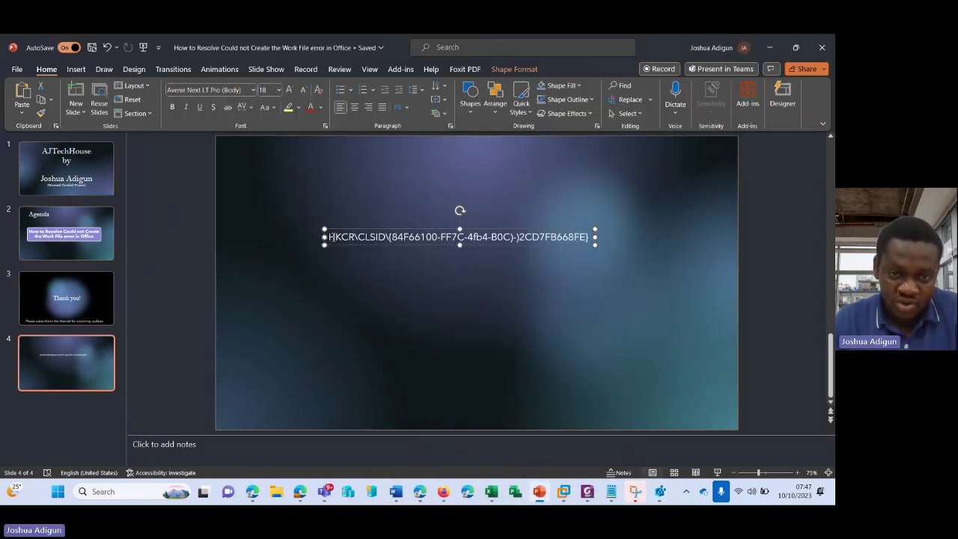
{"action": "key", "text": "Return"}
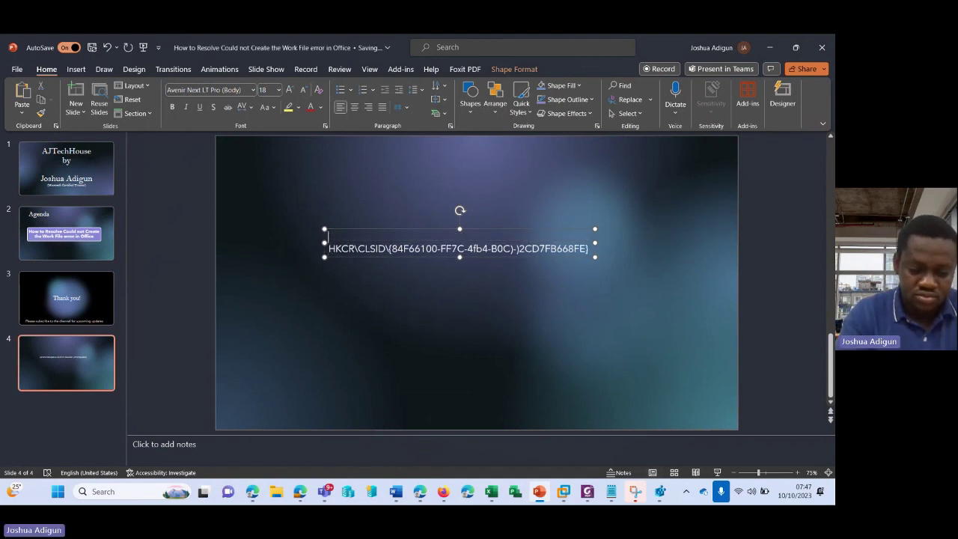